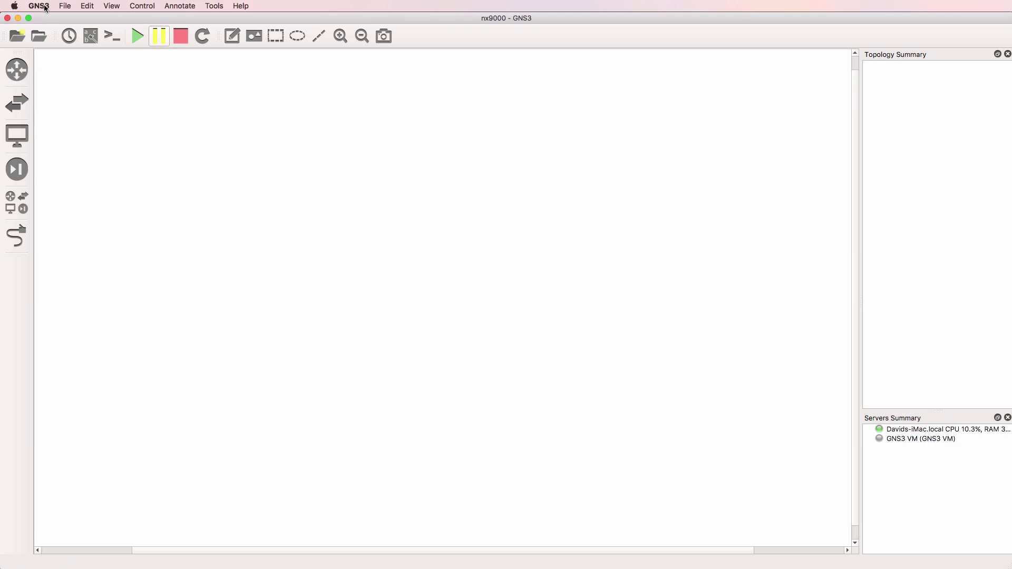
- Check in About GNS3 that version 2.1.0b1 is installed, then close the dialog
{"action": "left_click", "coordinate": [40, 6]}
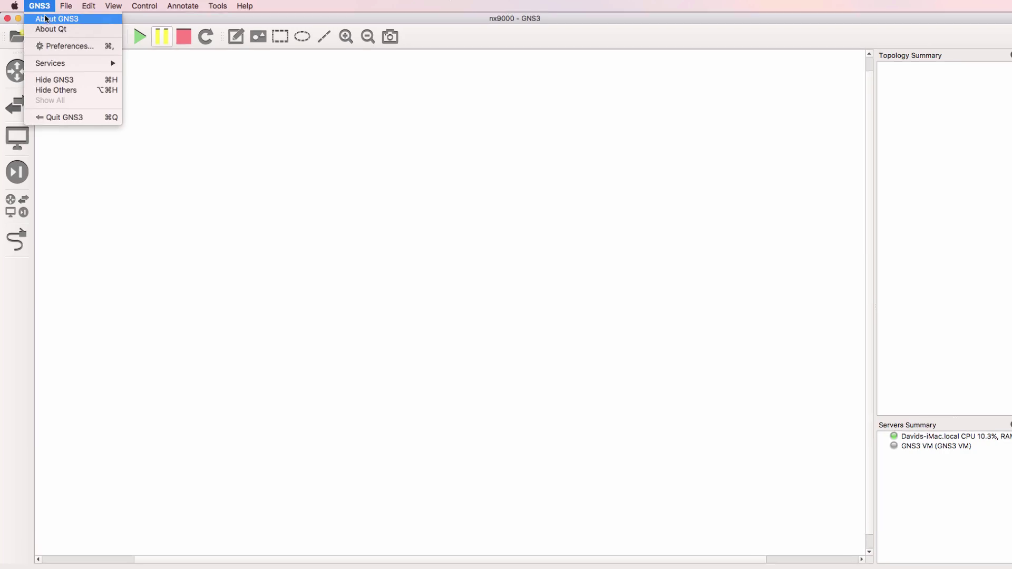
{"action": "left_click", "coordinate": [46, 18]}
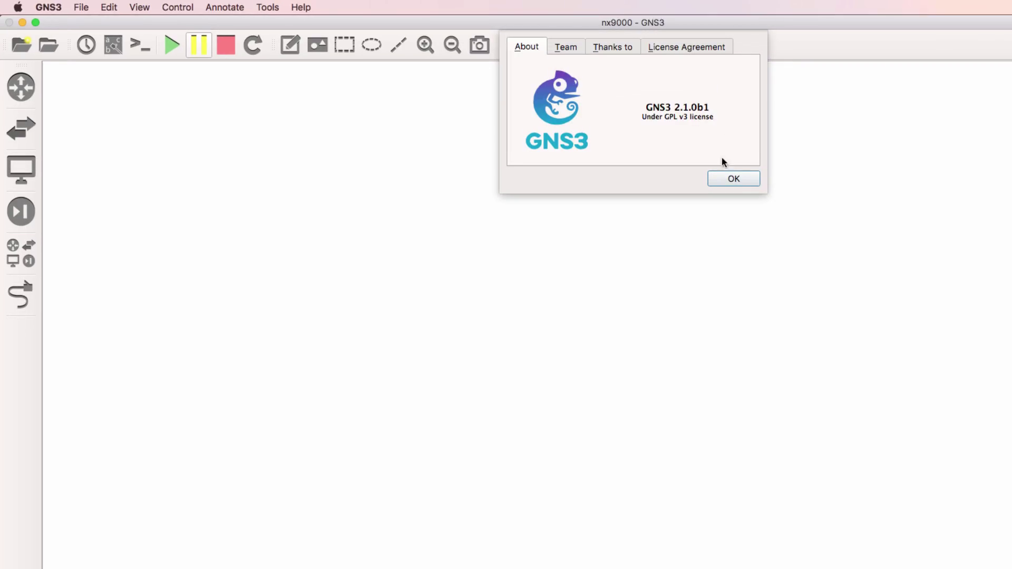
{"action": "left_click", "coordinate": [733, 179]}
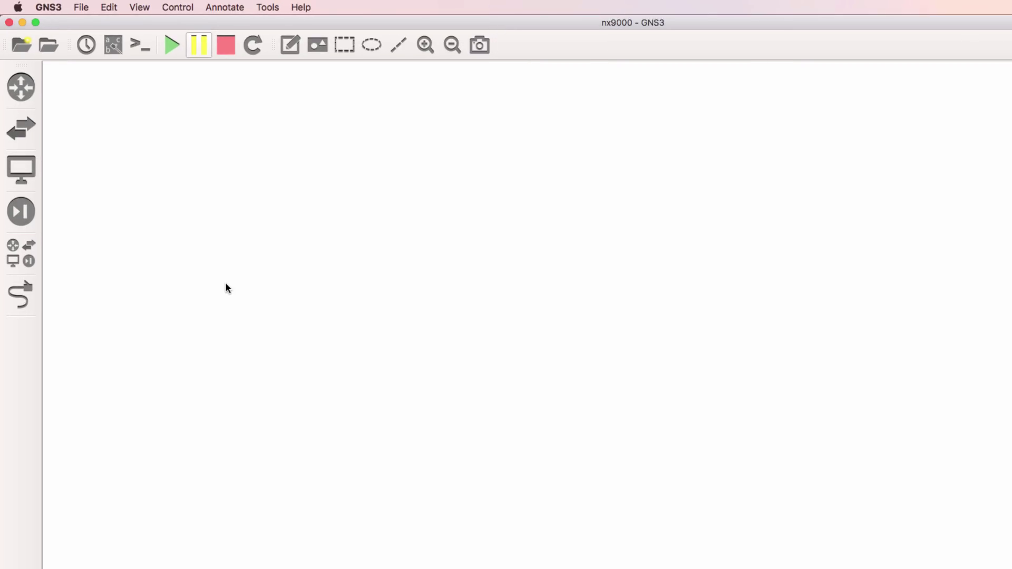
- Show Available appliances in the Switches panel and select Cisco NX-OSv 9000
{"action": "left_click", "coordinate": [19, 133]}
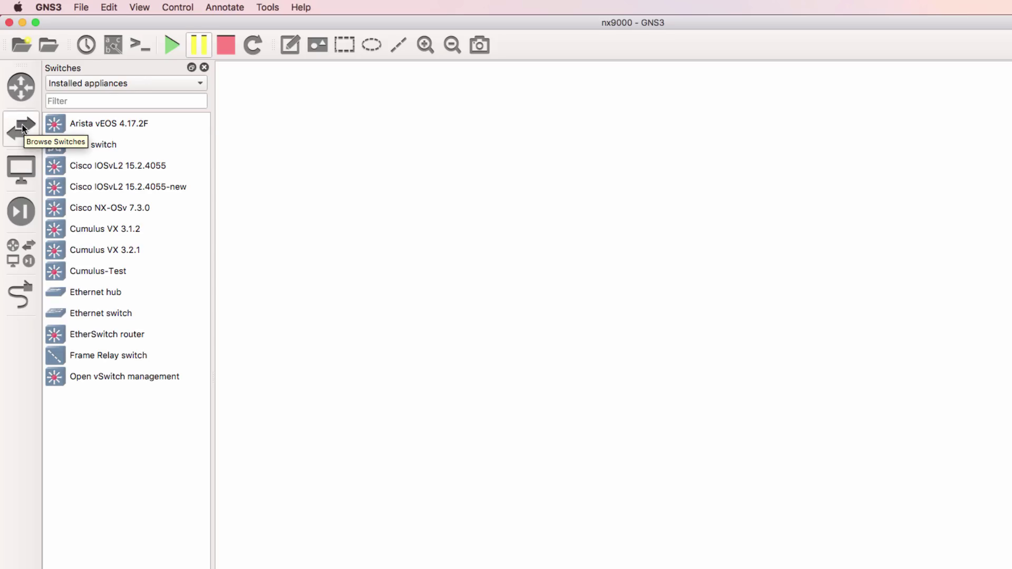
{"action": "left_click", "coordinate": [101, 84]}
{"action": "left_click", "coordinate": [104, 100]}
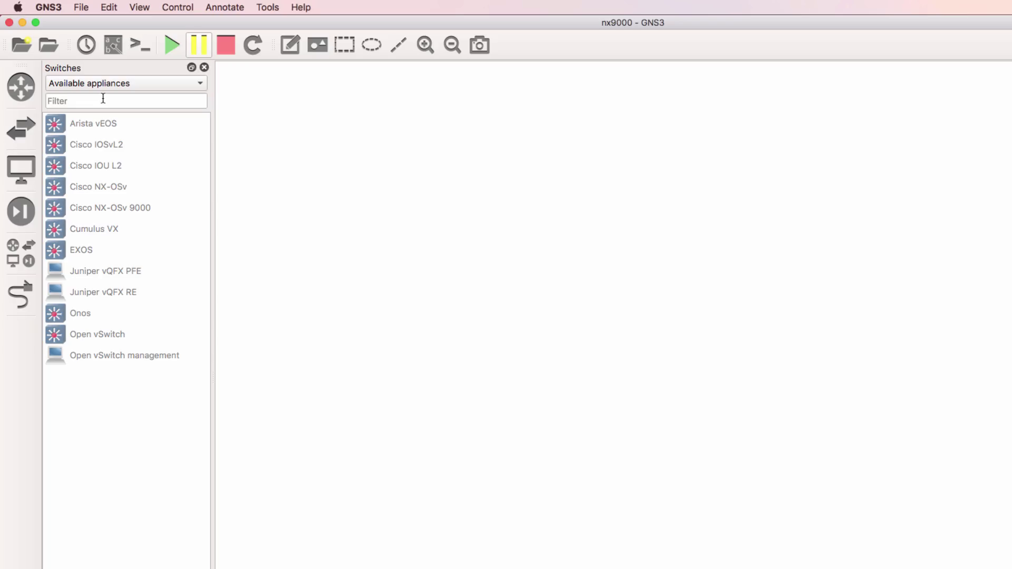
{"action": "left_click", "coordinate": [119, 217]}
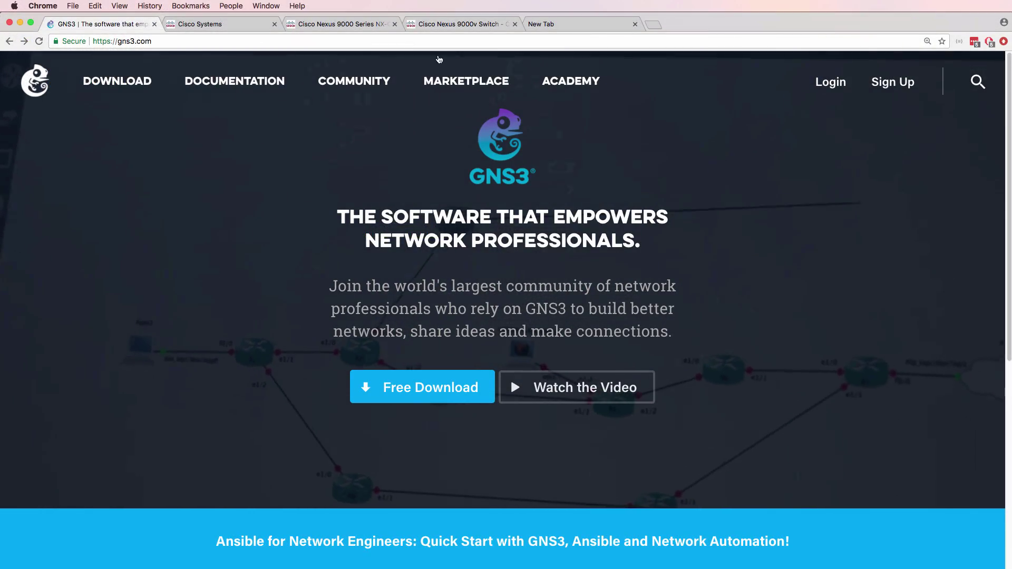
- Search Marketplace appliances for 'cisco' and download the NX-OSv 9000 appliance template
{"action": "left_click", "coordinate": [476, 84]}
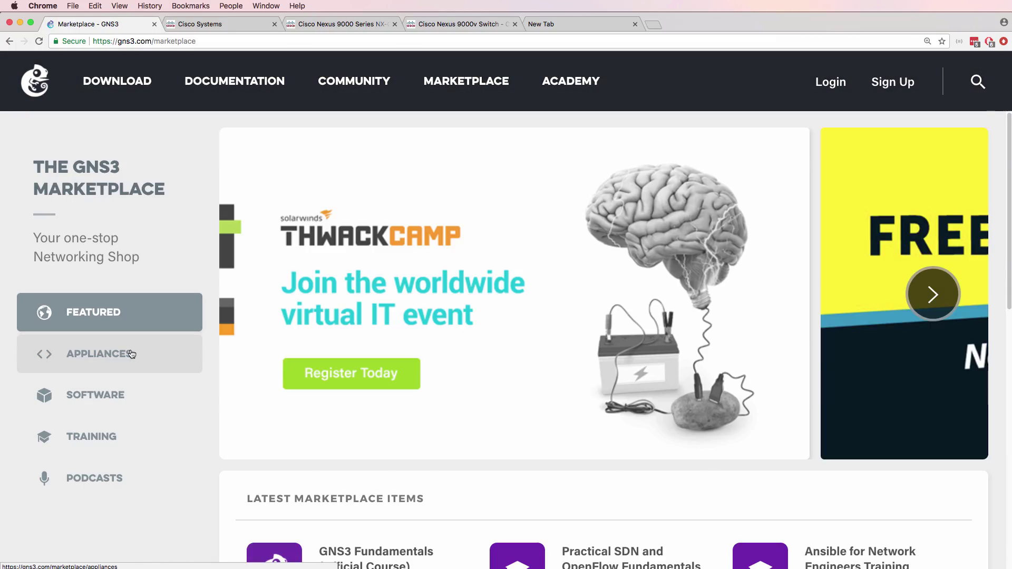
{"action": "left_click", "coordinate": [134, 349]}
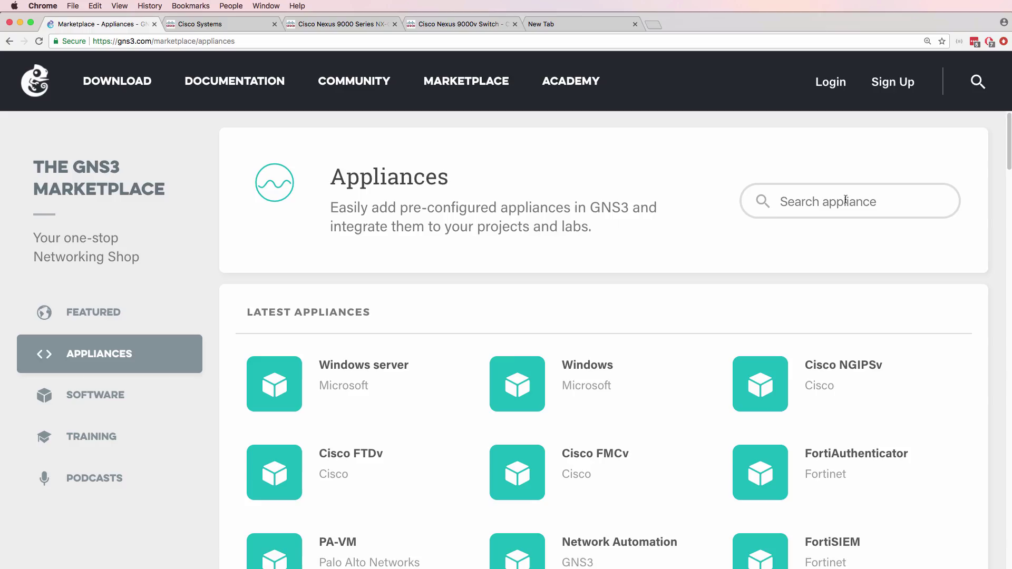
{"action": "type", "text": "cisco"}
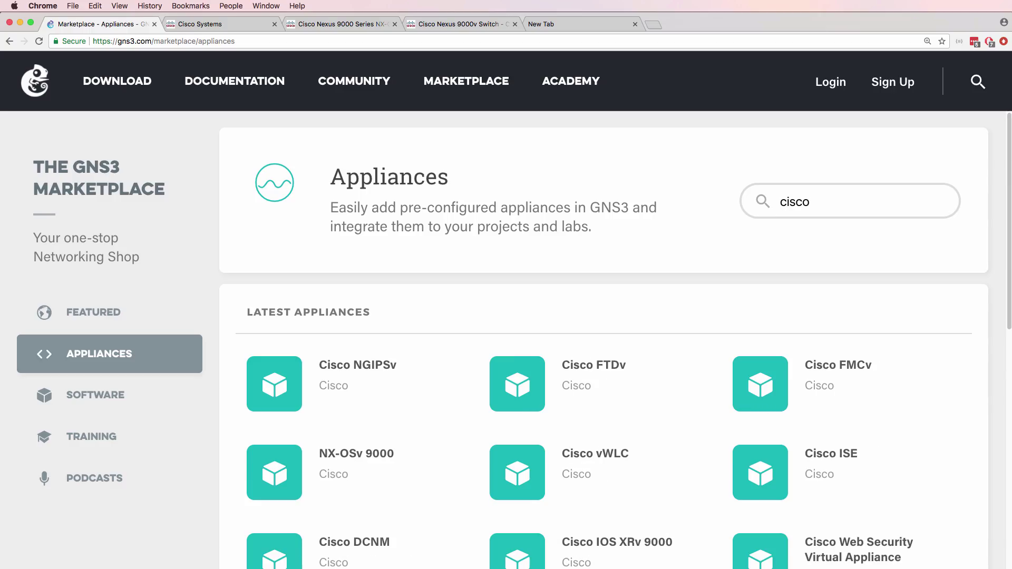
{"action": "left_click", "coordinate": [313, 469]}
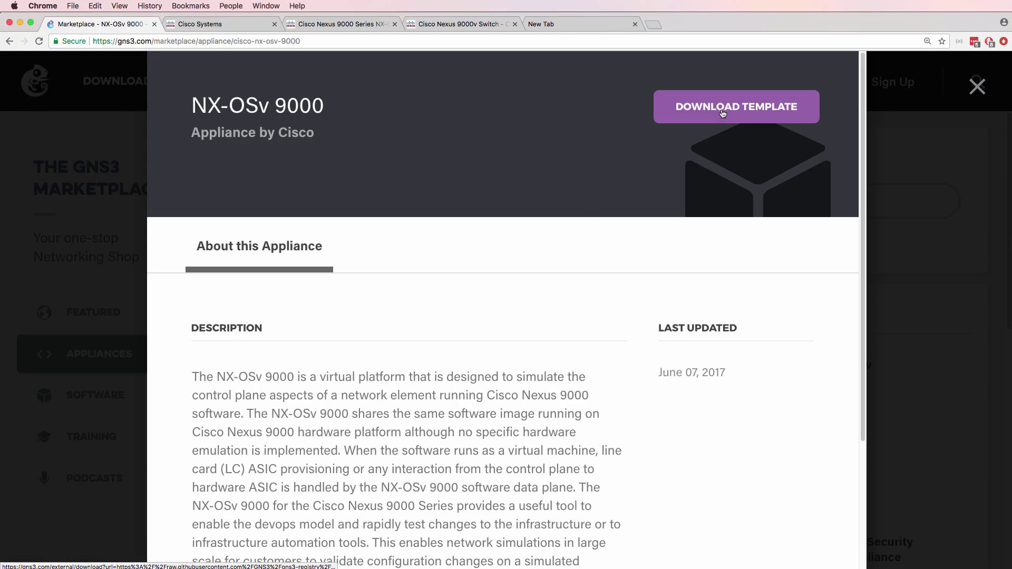
{"action": "left_click", "coordinate": [723, 111]}
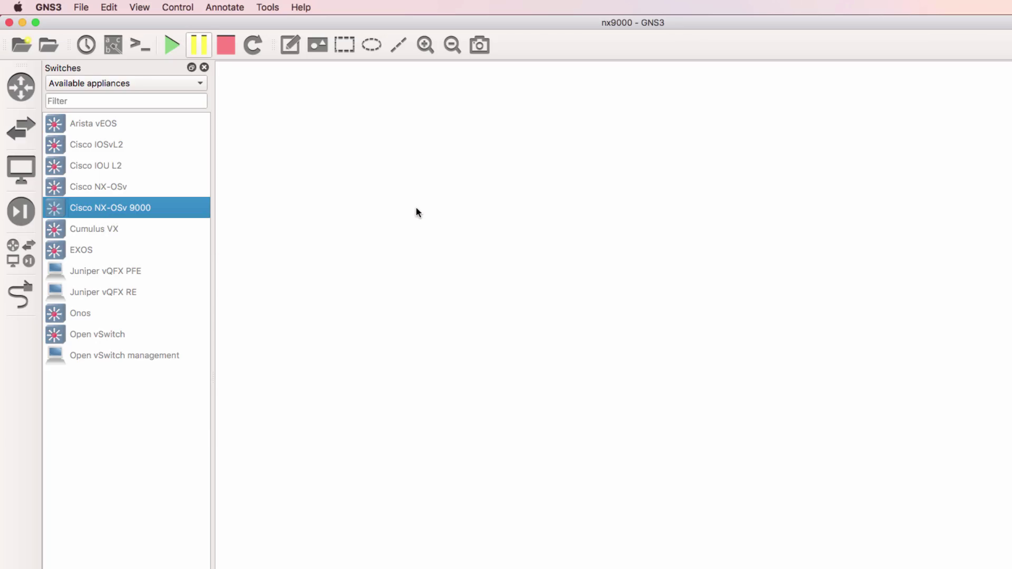
- Start File > Import appliance and select cisco-nxosv9k.gns3a in the Downloads folder
{"action": "left_click", "coordinate": [83, 9]}
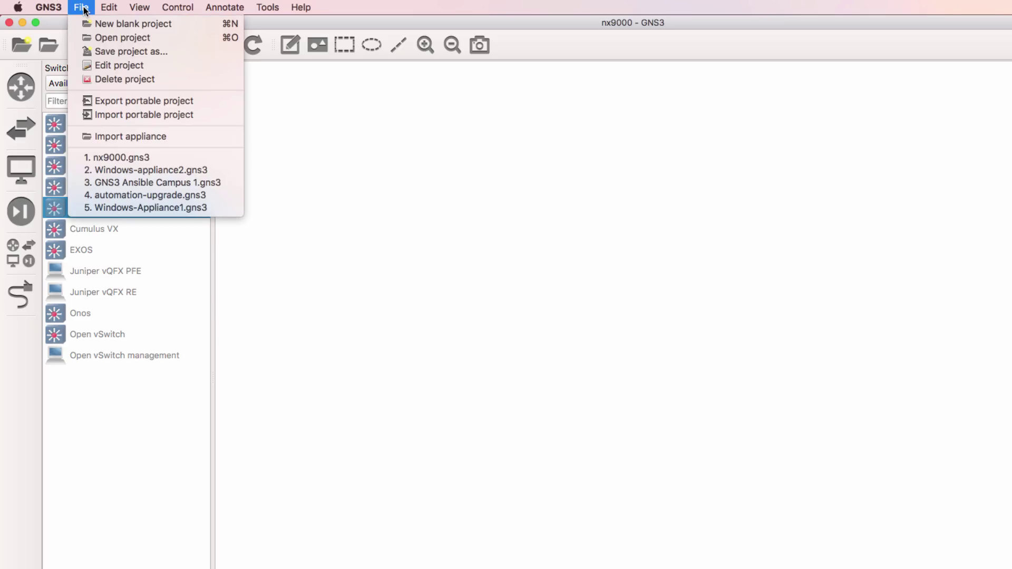
{"action": "left_click", "coordinate": [146, 137]}
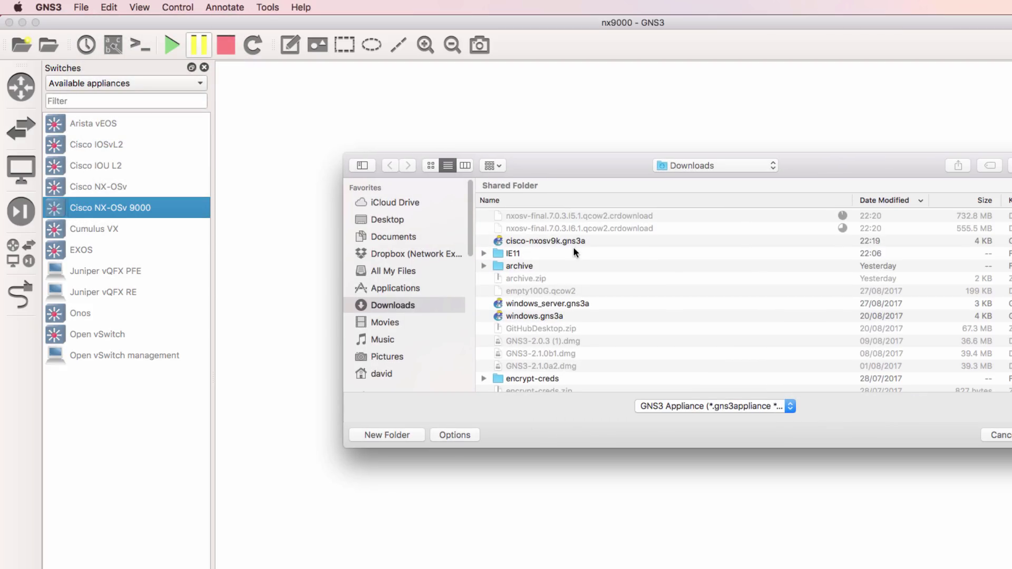
{"action": "left_click", "coordinate": [573, 240]}
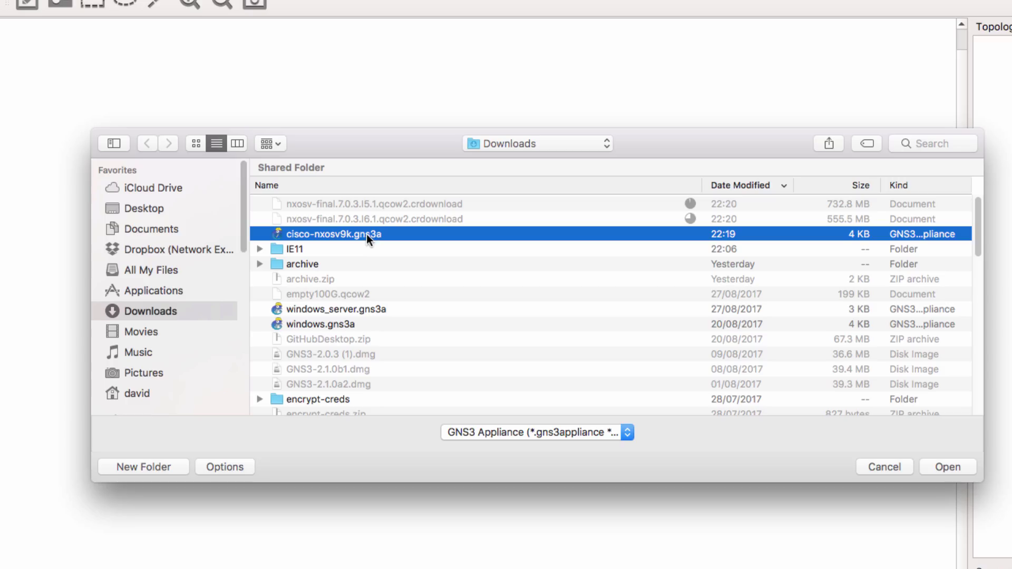
- Load cisco-nxosv9k.gns3a into the Add appliance wizard and review Product NX-OSv 9000 and the KVM requirement
{"action": "left_click", "coordinate": [950, 469]}
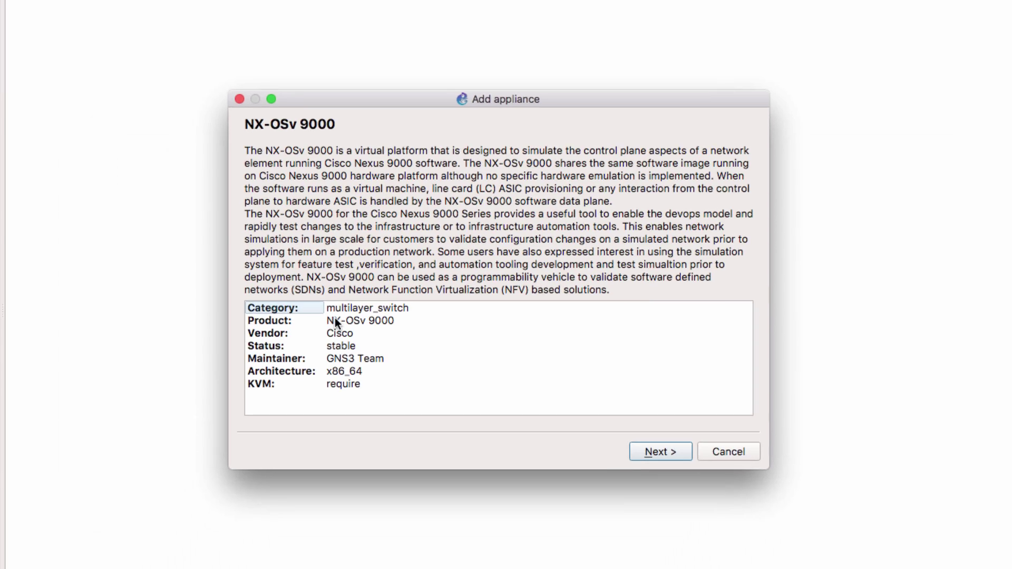
{"action": "left_click", "coordinate": [332, 324]}
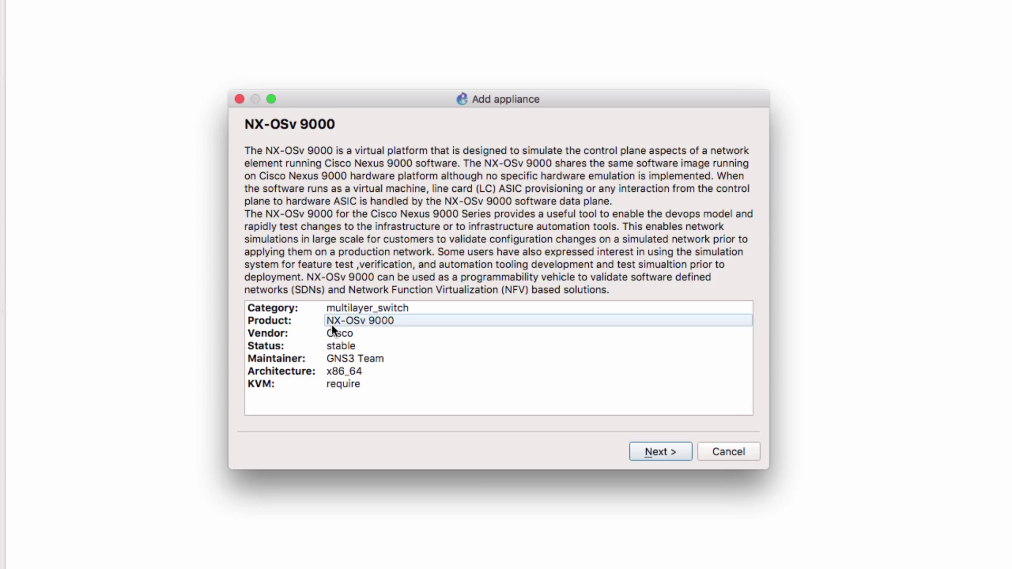
{"action": "left_click", "coordinate": [346, 390]}
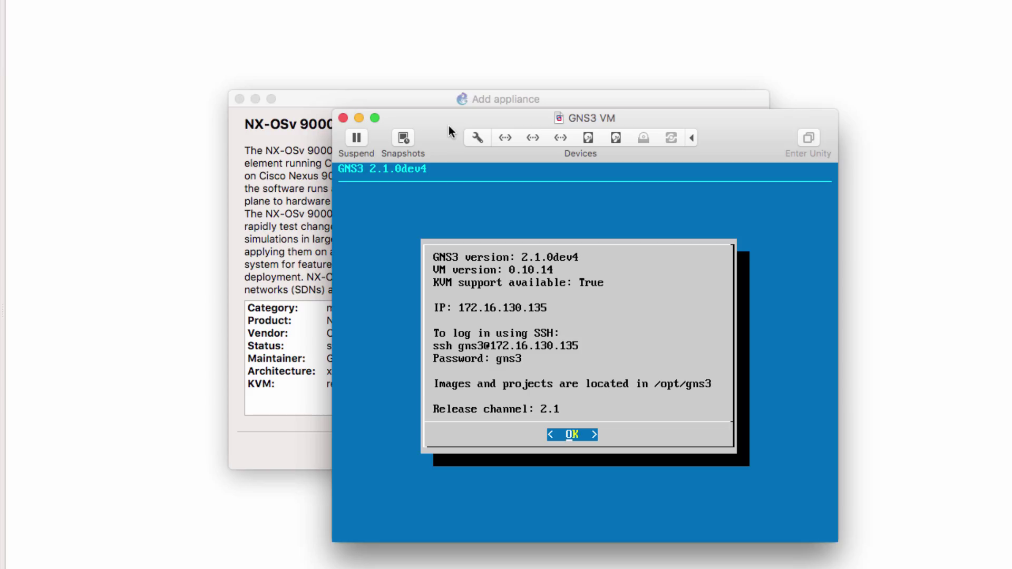
{"action": "left_click", "coordinate": [427, 102]}
{"action": "key", "text": "super+Tab"}
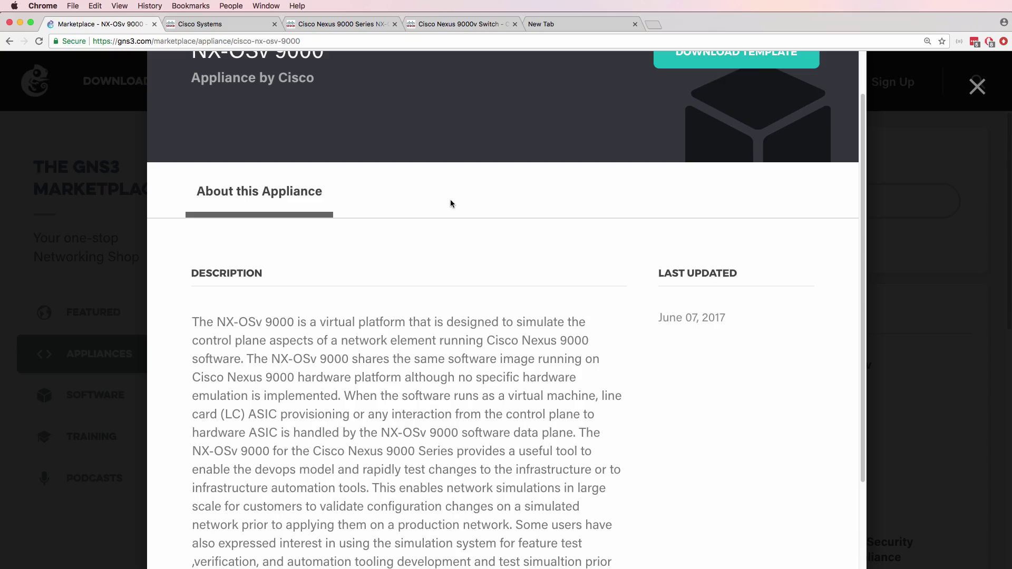
{"action": "scroll", "coordinate": [451, 204], "scroll_direction": "down", "scroll_amount": 2}
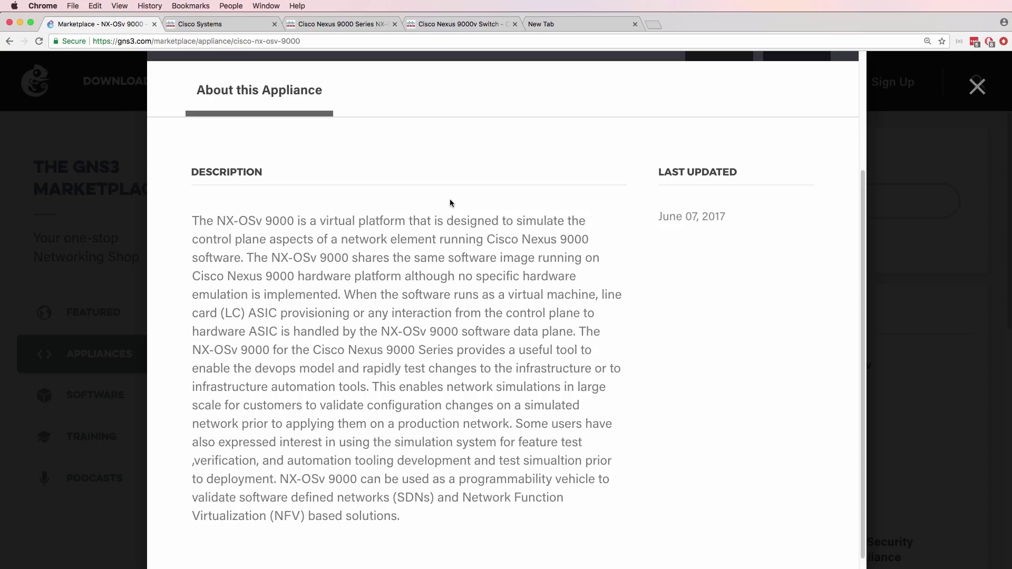
{"action": "scroll", "coordinate": [451, 204], "scroll_direction": "down", "scroll_amount": 1}
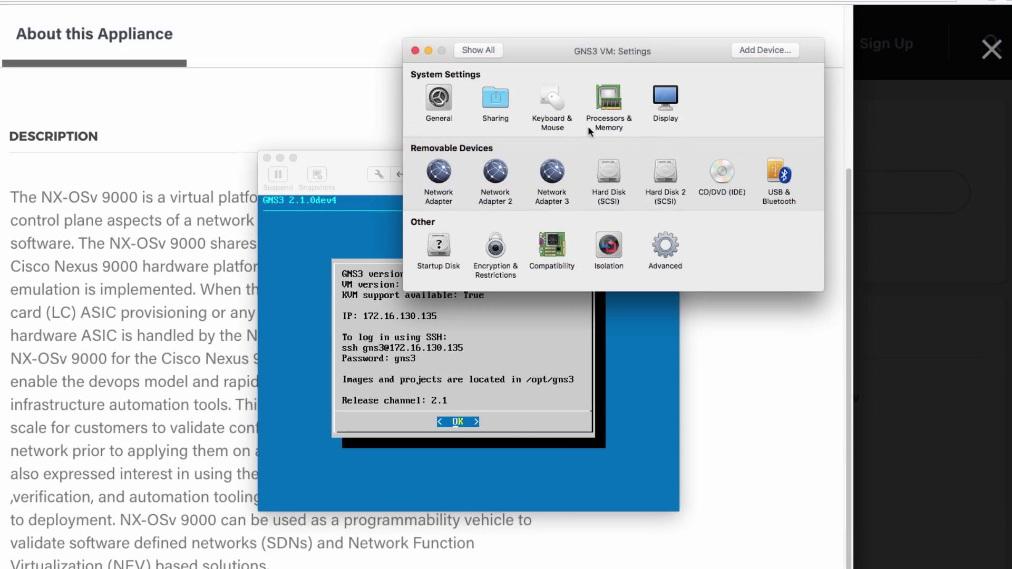
- Show the GNS3 VM's Processors & Memory settings in VMware Fusion
{"action": "left_click", "coordinate": [603, 102]}
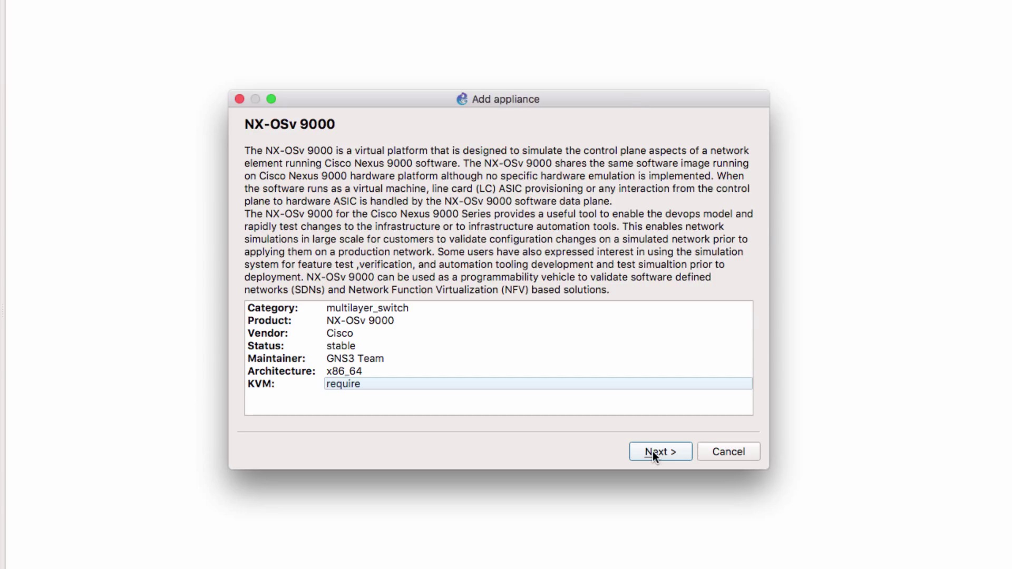
- Choose to run the appliance on the GNS3 VM and pass the server requirements check
{"action": "left_click", "coordinate": [653, 451]}
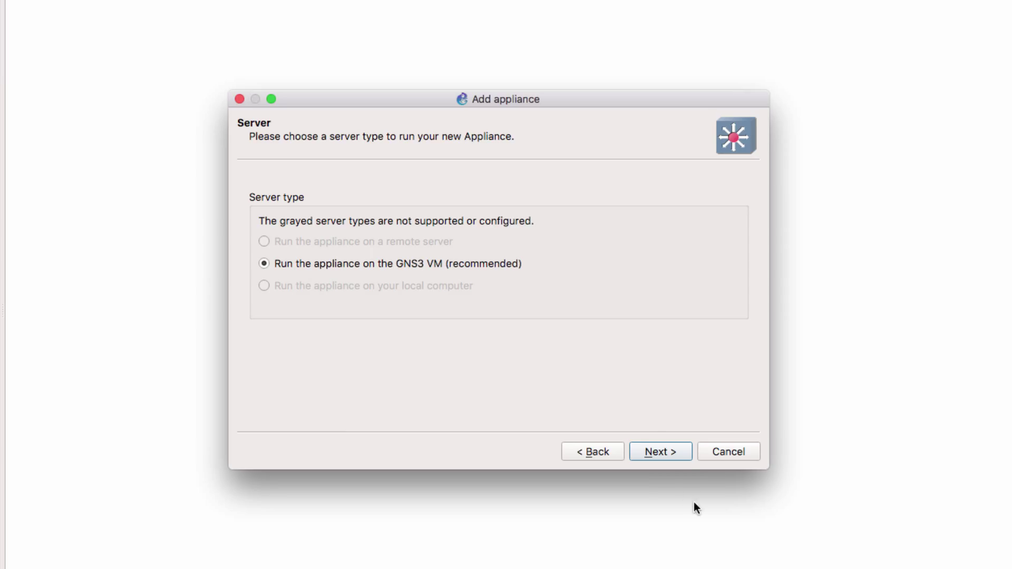
{"action": "left_click", "coordinate": [679, 460]}
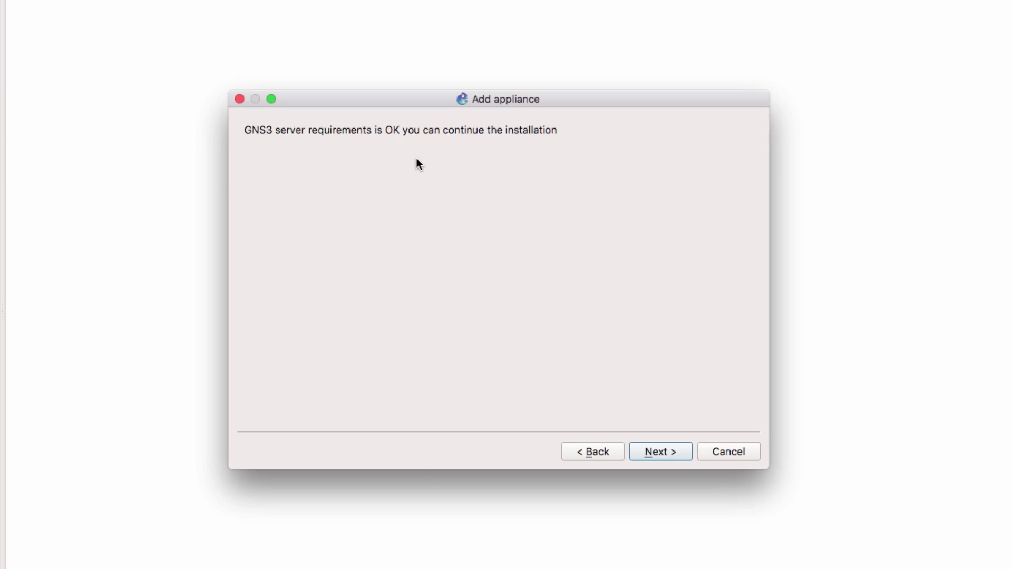
{"action": "left_click", "coordinate": [652, 451]}
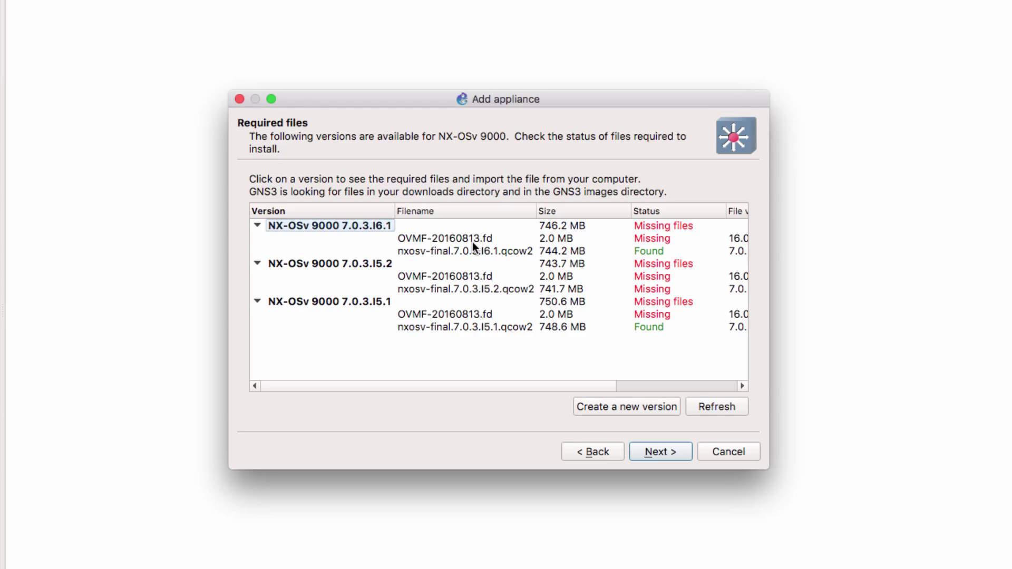
- Select the missing OVMF-20160813.fd under 7.0.3.I6.1 and import it, triggering the zip warning
{"action": "left_click", "coordinate": [447, 242]}
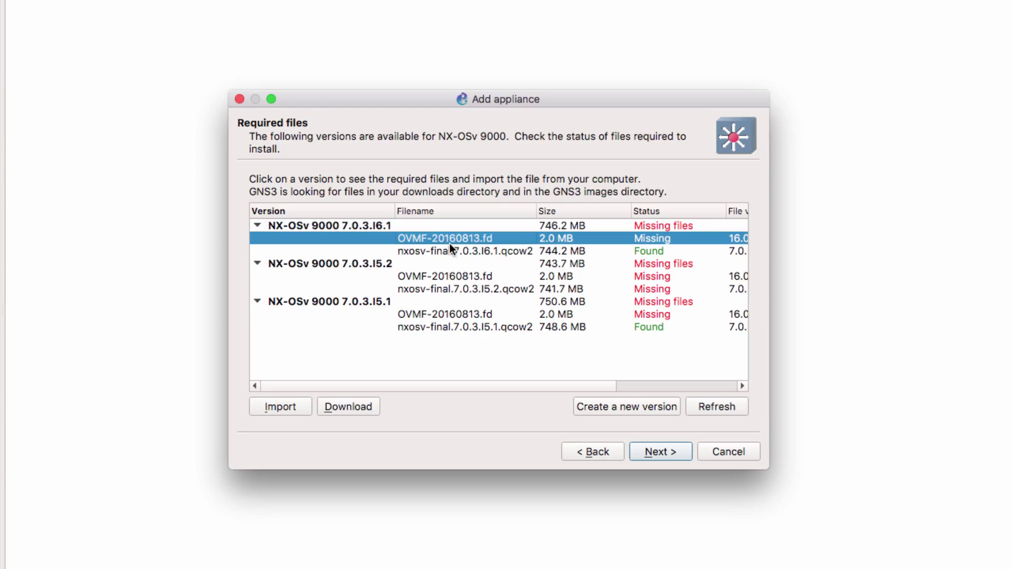
{"action": "left_click", "coordinate": [454, 260]}
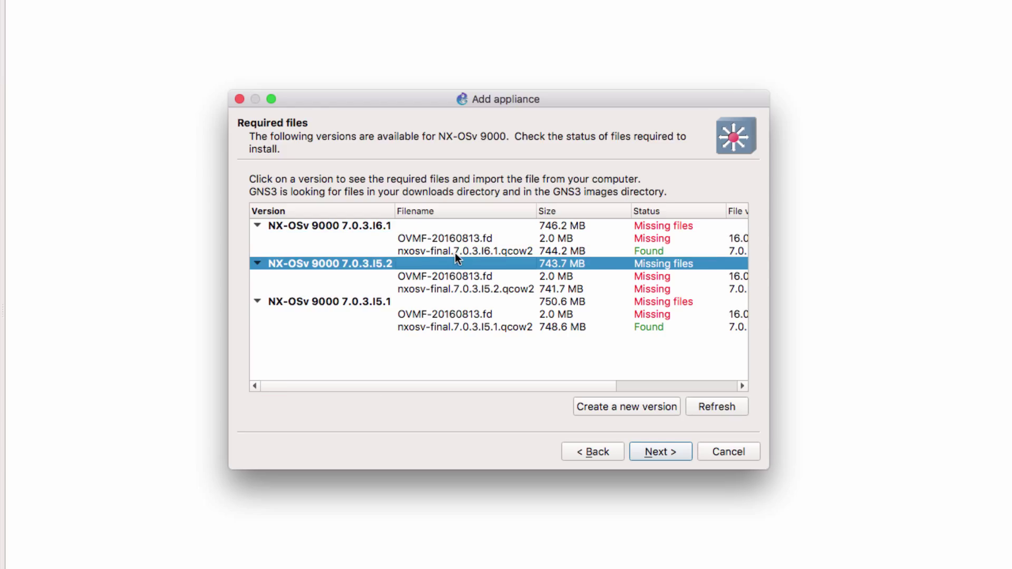
{"action": "left_click", "coordinate": [454, 252]}
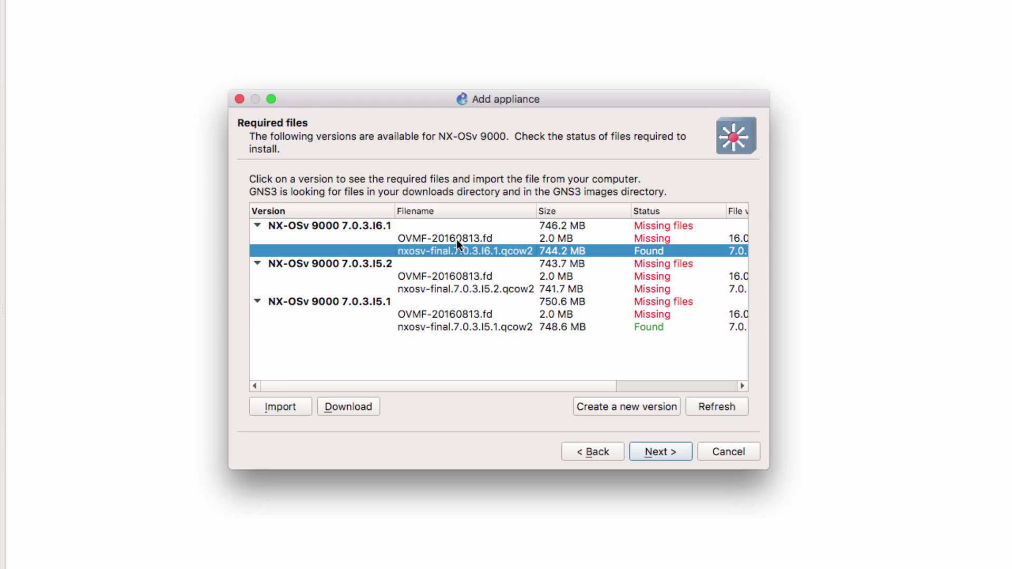
{"action": "left_click", "coordinate": [457, 239]}
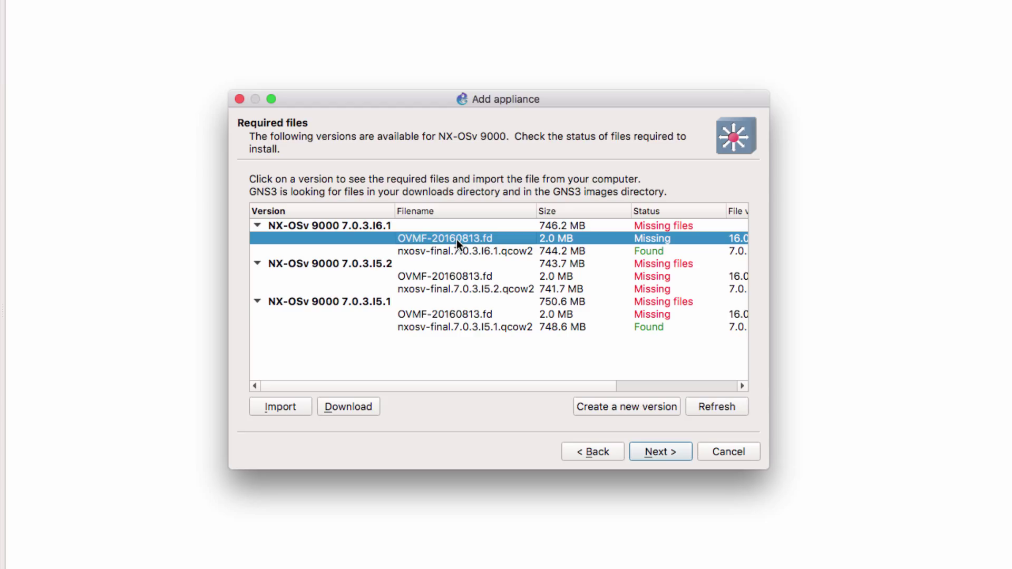
{"action": "left_click", "coordinate": [349, 406]}
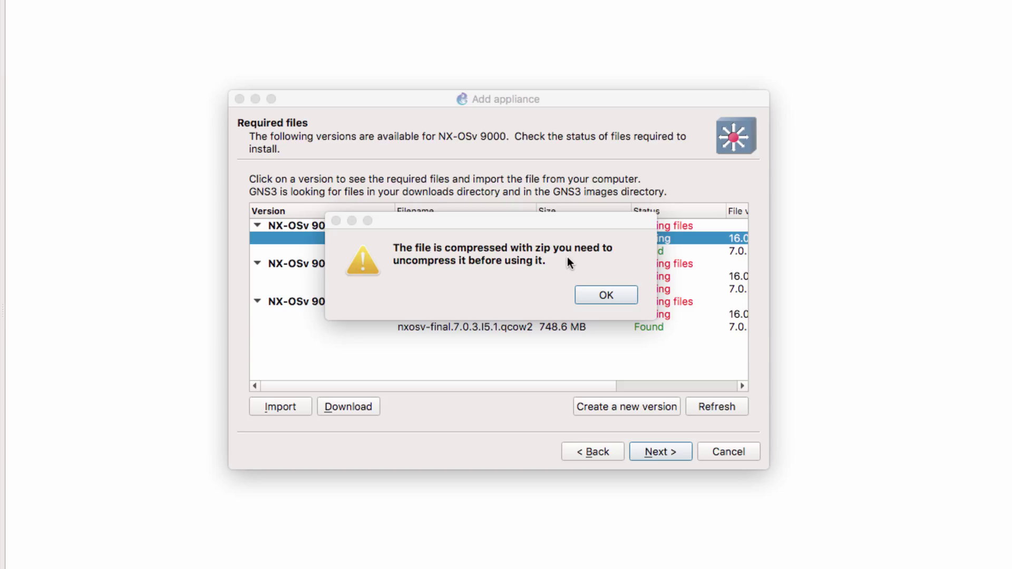
- Rename OVMF-20160813.fd in Downloads to OVMF-20160813.fd.zip, keeping the .zip extension
{"action": "left_click", "coordinate": [599, 296]}
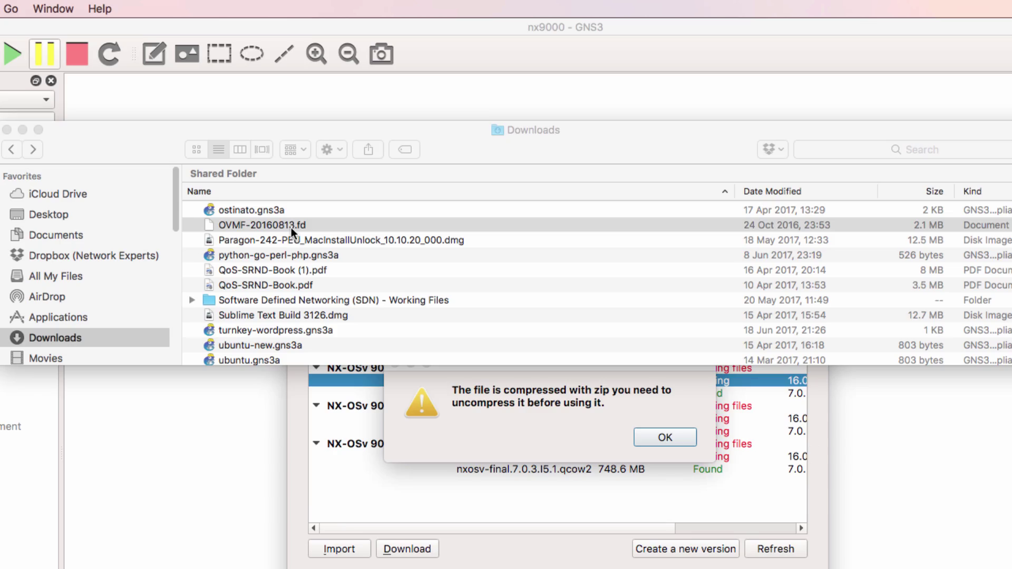
{"action": "left_click", "coordinate": [291, 225]}
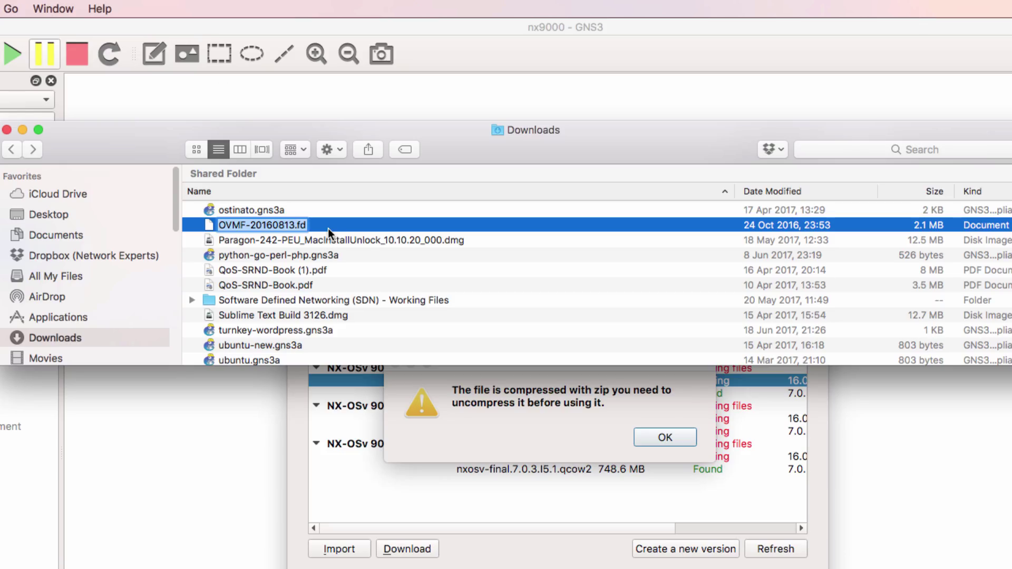
{"action": "left_click", "coordinate": [364, 227]}
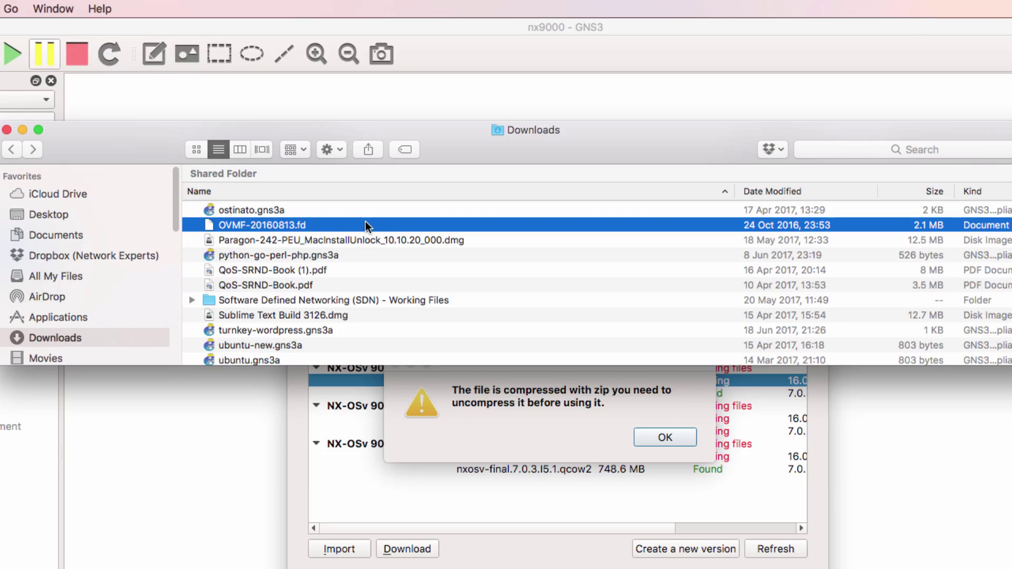
{"action": "key", "text": "Return"}
{"action": "type", "text": ".zip"}
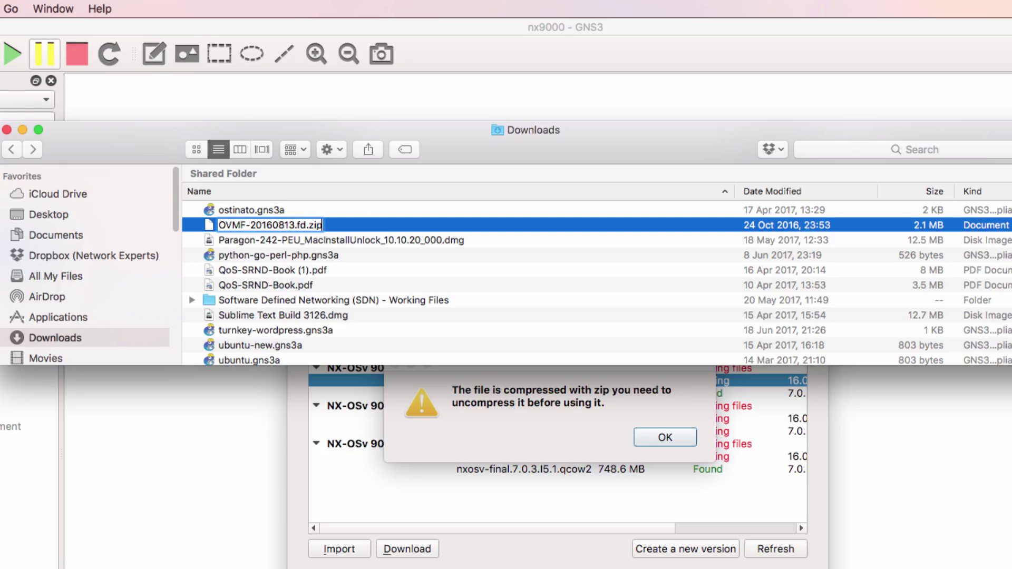
{"action": "key", "text": "Return"}
{"action": "left_click", "coordinate": [924, 359]}
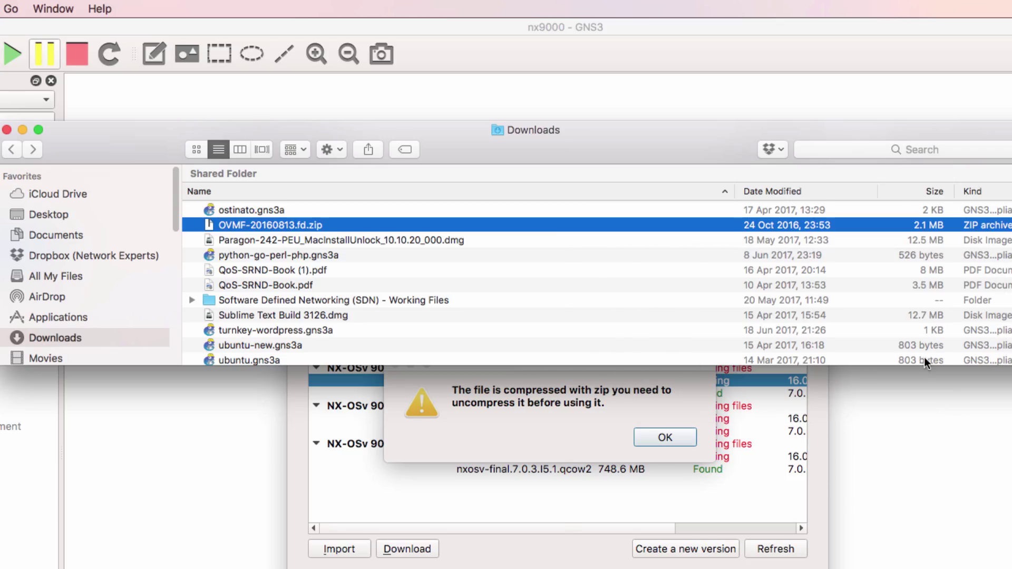
- Extract the archive into OVMF-20160813.fd.zip.cpgz and dismiss GNS3's zip-compression warning
{"action": "right_click", "coordinate": [328, 223]}
{"action": "double_click", "coordinate": [315, 225]}
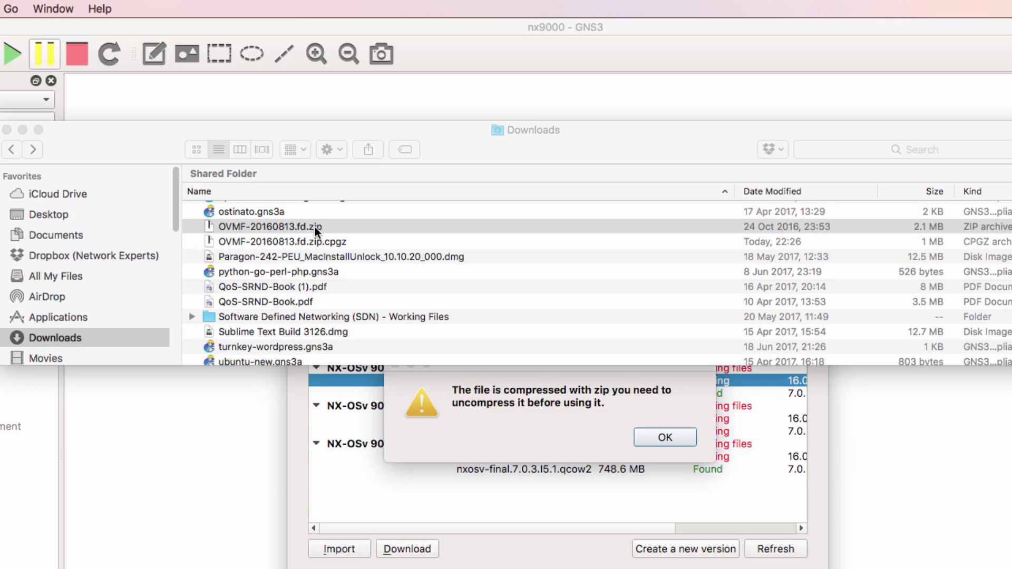
{"action": "left_click", "coordinate": [322, 241]}
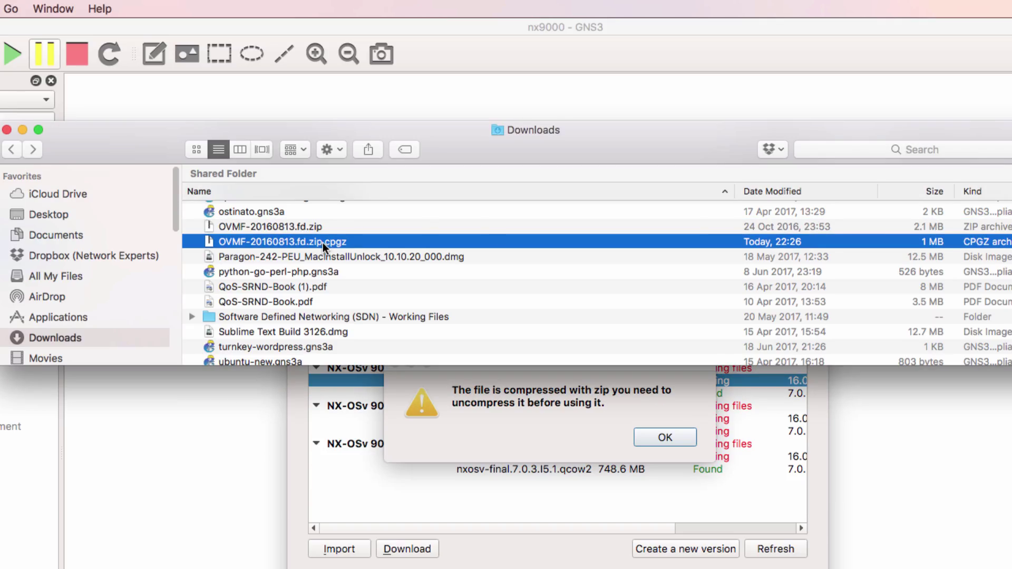
{"action": "left_click", "coordinate": [665, 437]}
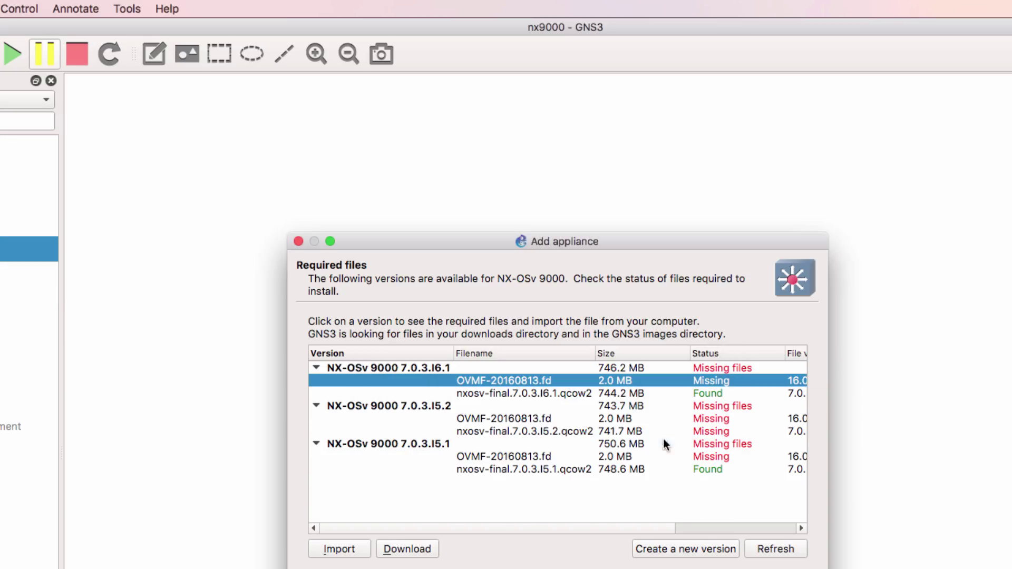
- Refresh so OVMF-20160813.fd shows Found, then download nxosv-final.7.0.3.I6.1.qcow2 from the vendor
{"action": "left_click", "coordinate": [754, 413]}
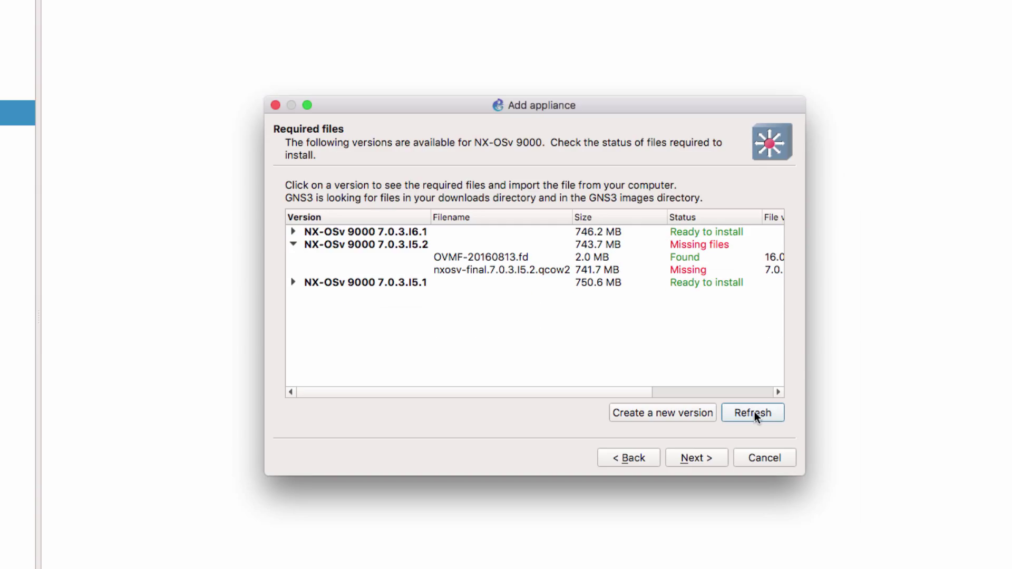
{"action": "left_click", "coordinate": [292, 231]}
{"action": "left_click", "coordinate": [451, 245]}
{"action": "scroll", "coordinate": [695, 388], "scroll_direction": "right", "scroll_amount": 5}
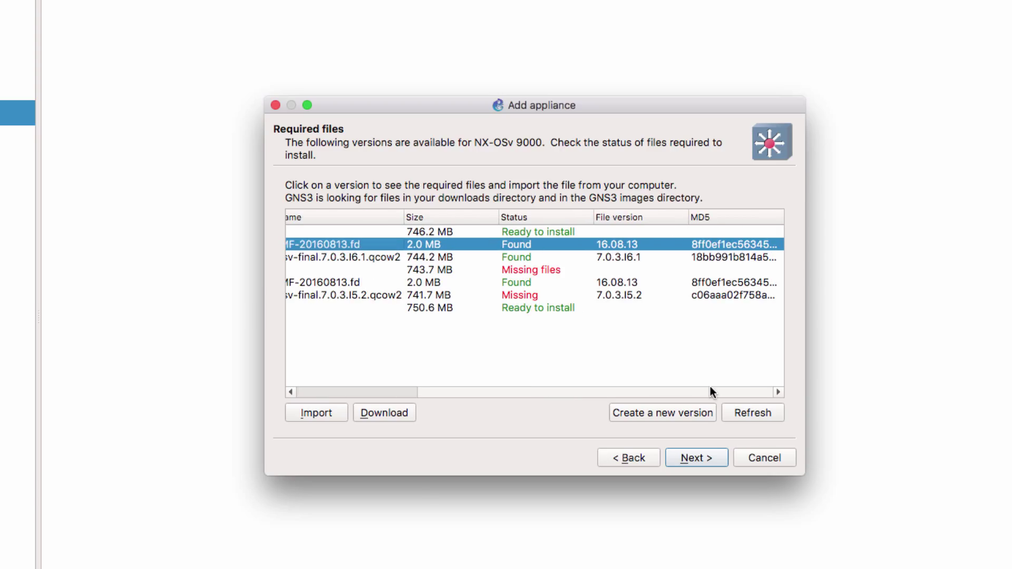
{"action": "scroll", "coordinate": [710, 387], "scroll_direction": "left", "scroll_amount": 5}
{"action": "left_click", "coordinate": [544, 261]}
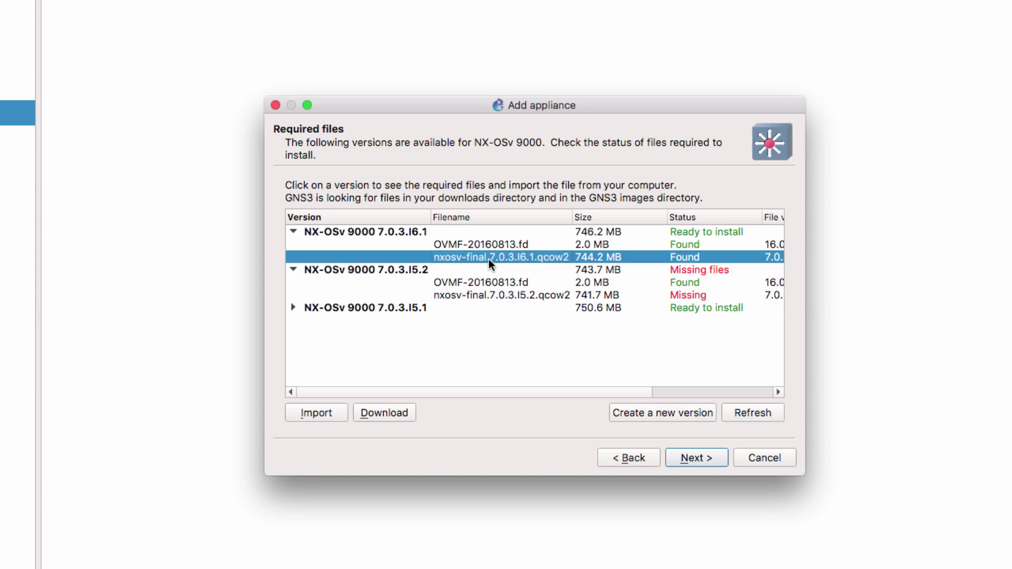
{"action": "left_click", "coordinate": [388, 413]}
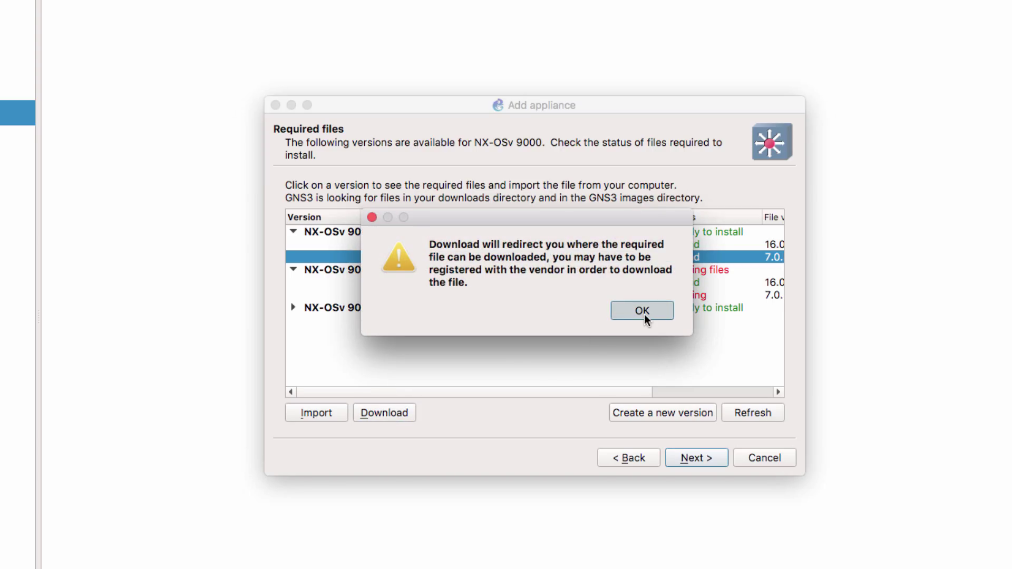
- Continue to Cisco's download page and download nxosv-final.7.0.3.I6.1.qcow2, accepting the licence agreement
{"action": "left_click", "coordinate": [644, 311]}
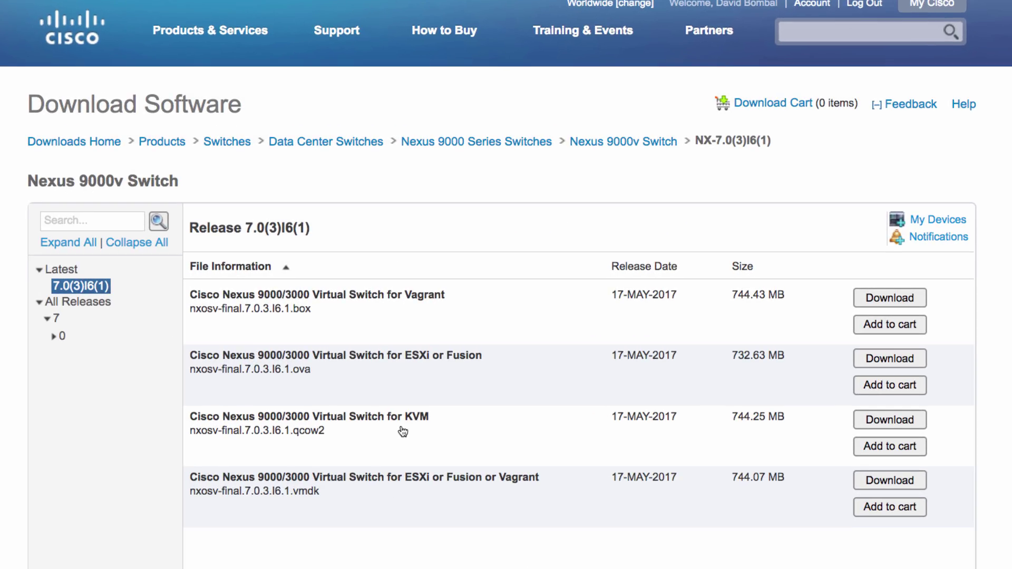
{"action": "left_click_drag", "start_coordinate": [341, 435], "coordinate": [288, 433]}
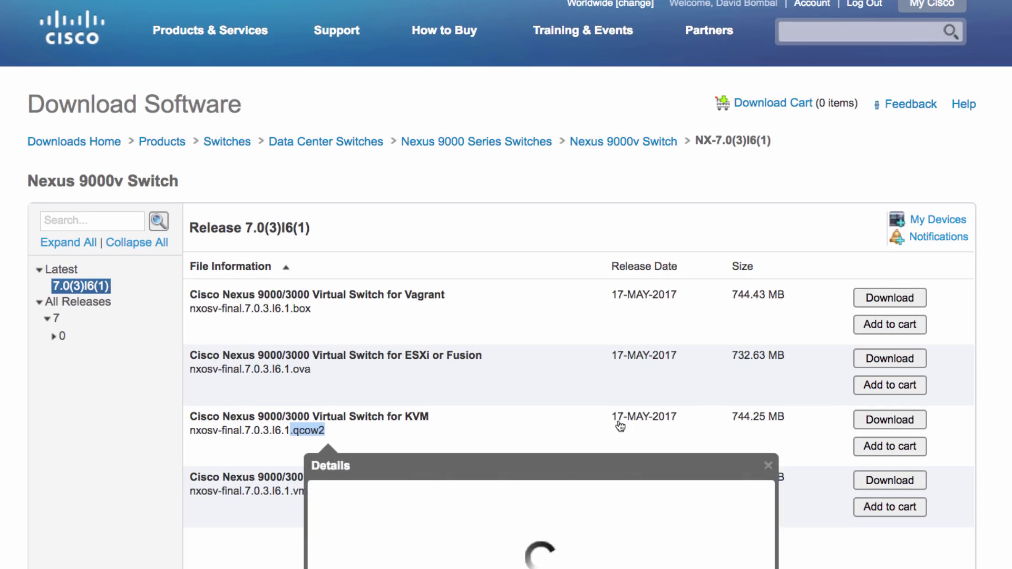
{"action": "left_click", "coordinate": [869, 428]}
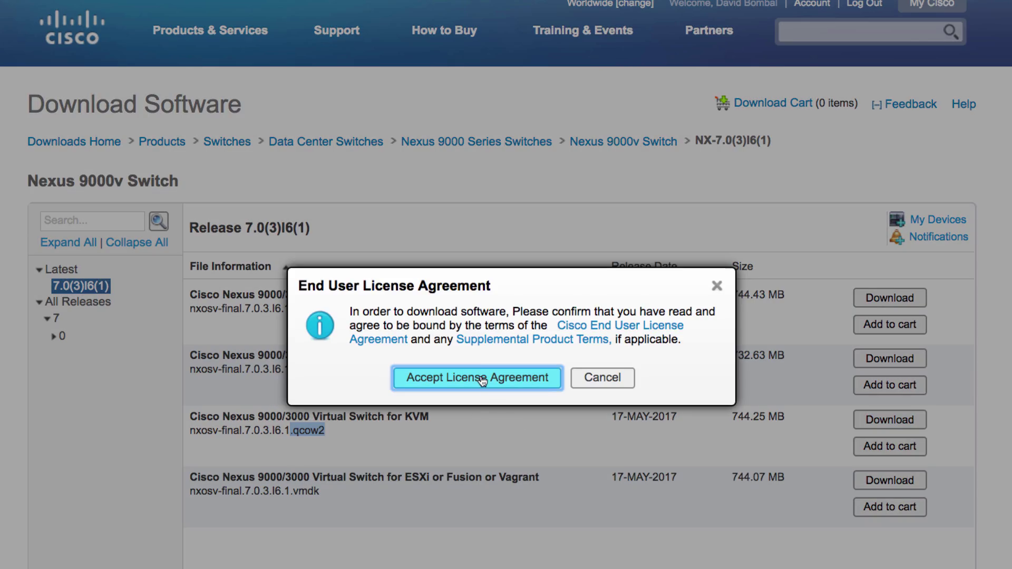
{"action": "left_click", "coordinate": [482, 380]}
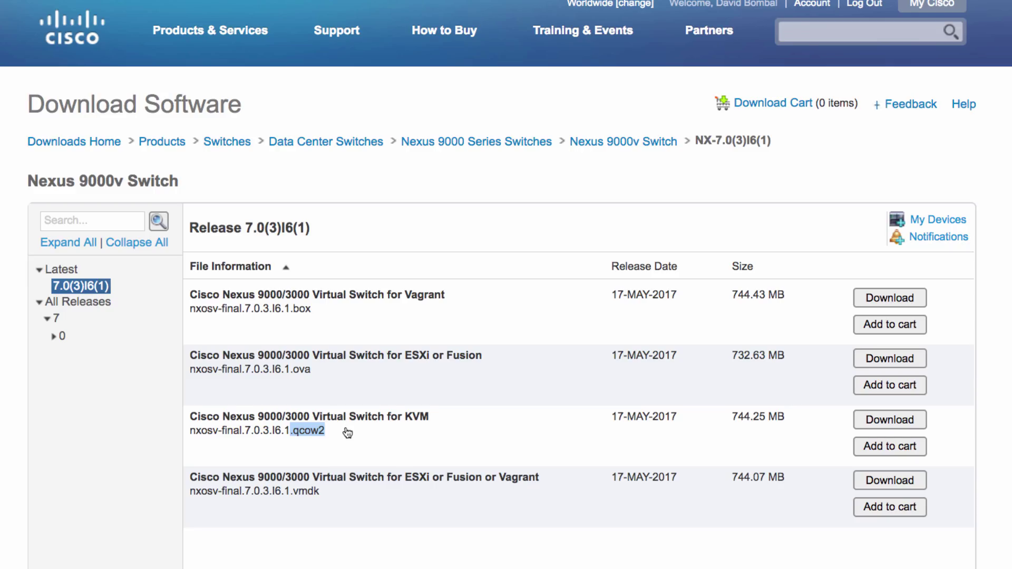
- Highlight the 7.0(3)I6(1) release name and the KVM image's file name on the page
{"action": "mouse_move", "coordinate": [369, 423]}
{"action": "left_click_drag", "start_coordinate": [773, 146], "coordinate": [704, 141]}
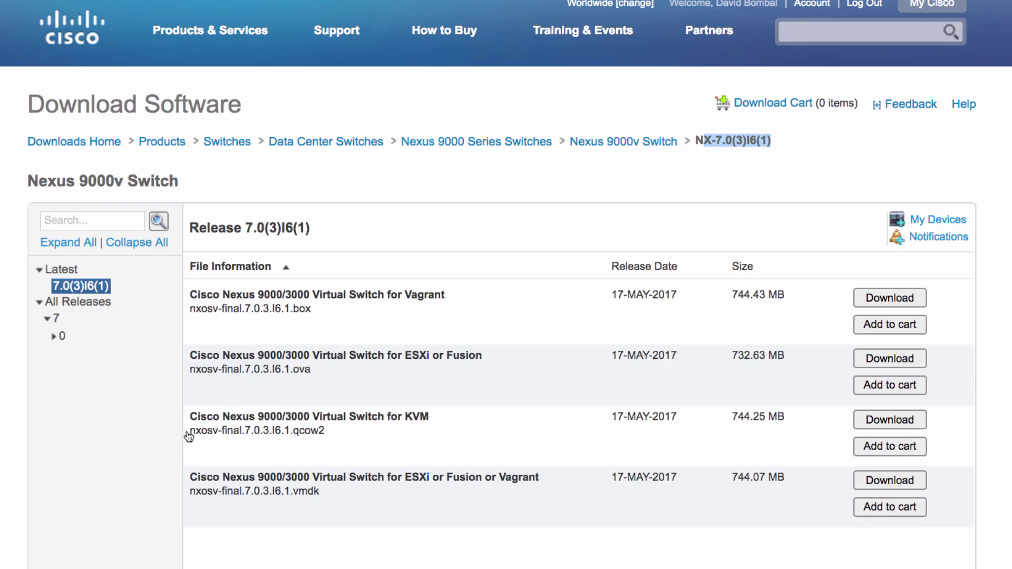
{"action": "left_click_drag", "start_coordinate": [190, 432], "coordinate": [329, 436]}
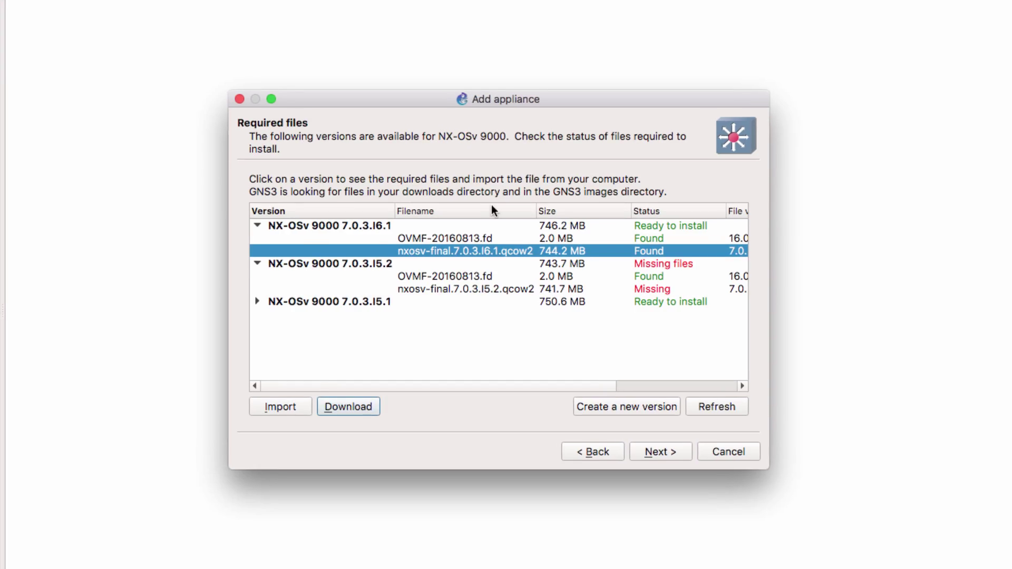
- Choose the NX-OSv 9000 7.0.3.I6.1 image in the wizard and confirm installing that version
{"action": "left_click", "coordinate": [479, 259]}
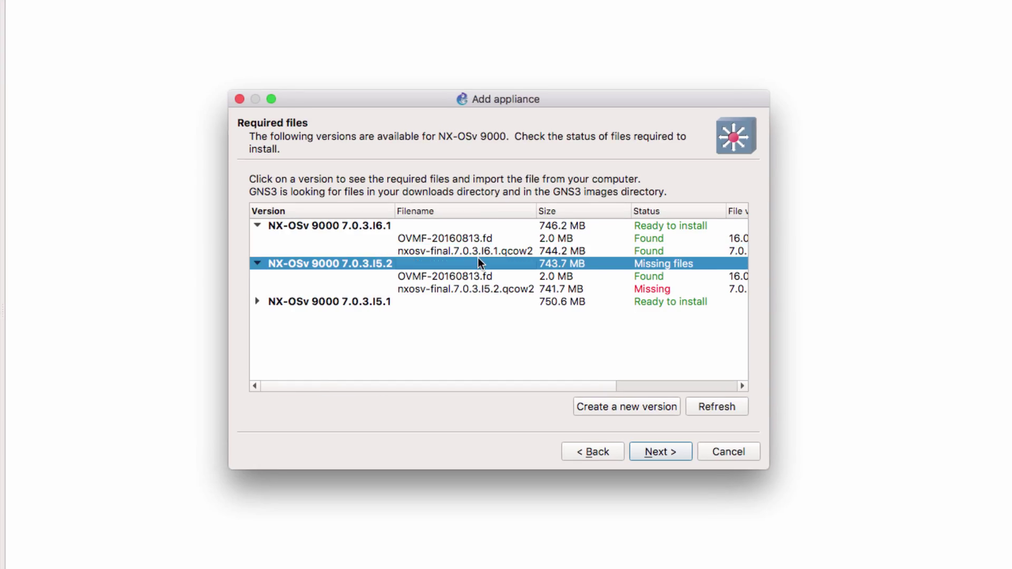
{"action": "left_click", "coordinate": [477, 254]}
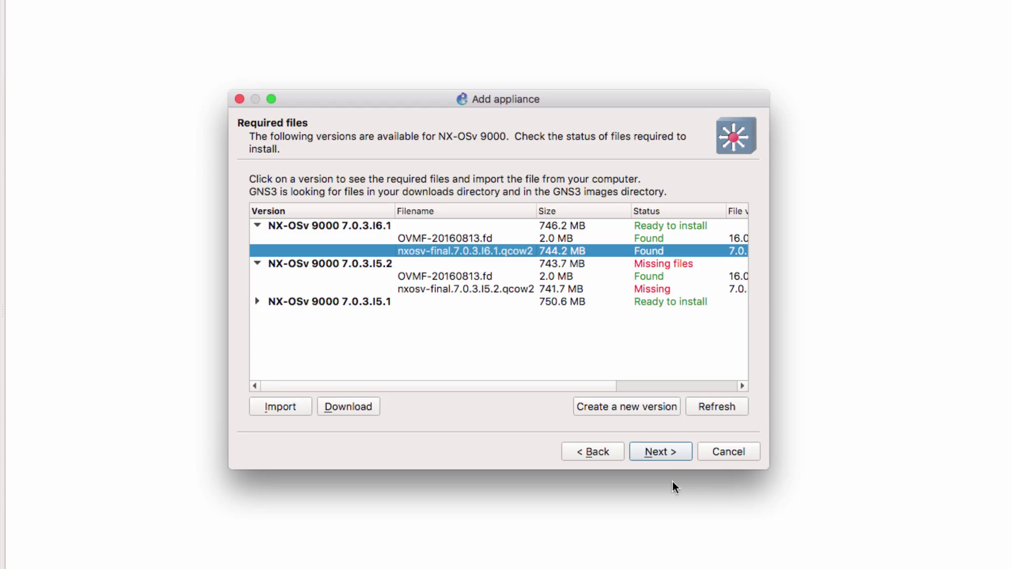
{"action": "left_click", "coordinate": [670, 451]}
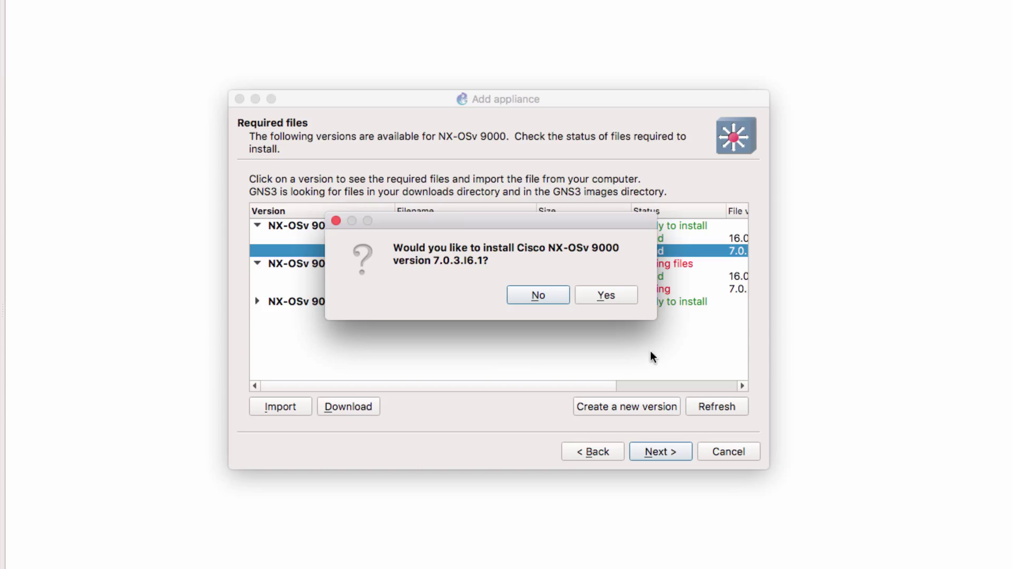
{"action": "left_click", "coordinate": [594, 295]}
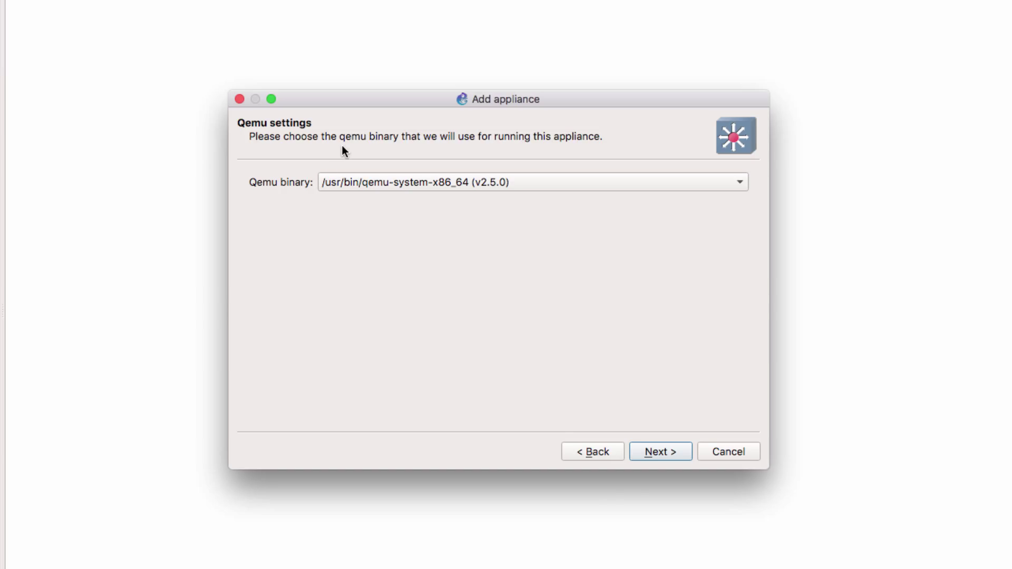
- Review the summary: e1000 adapter type, 10 adapters, 8096 RAM, telnet console, KVM requirement
{"action": "left_click", "coordinate": [666, 456]}
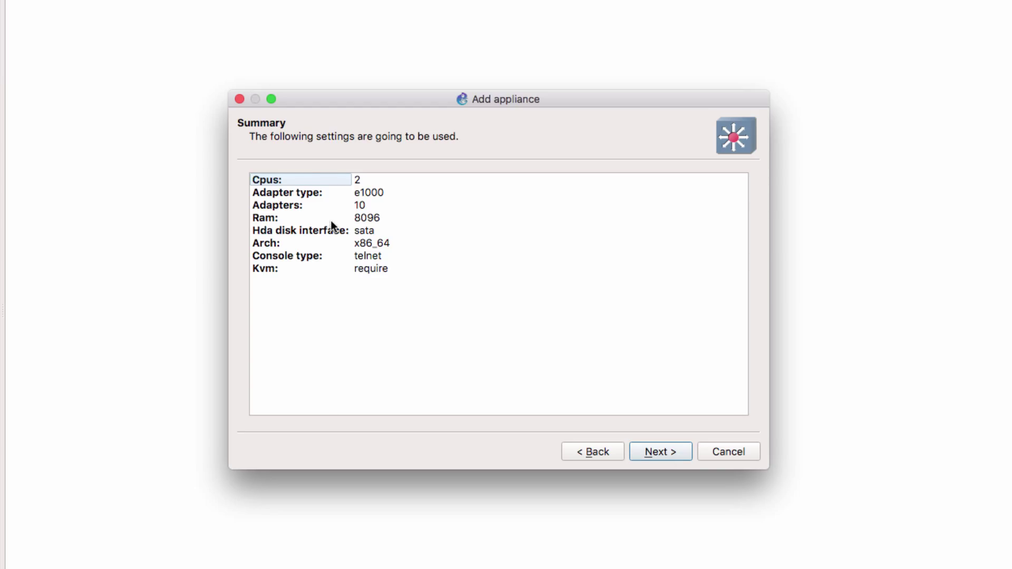
{"action": "left_click", "coordinate": [319, 193]}
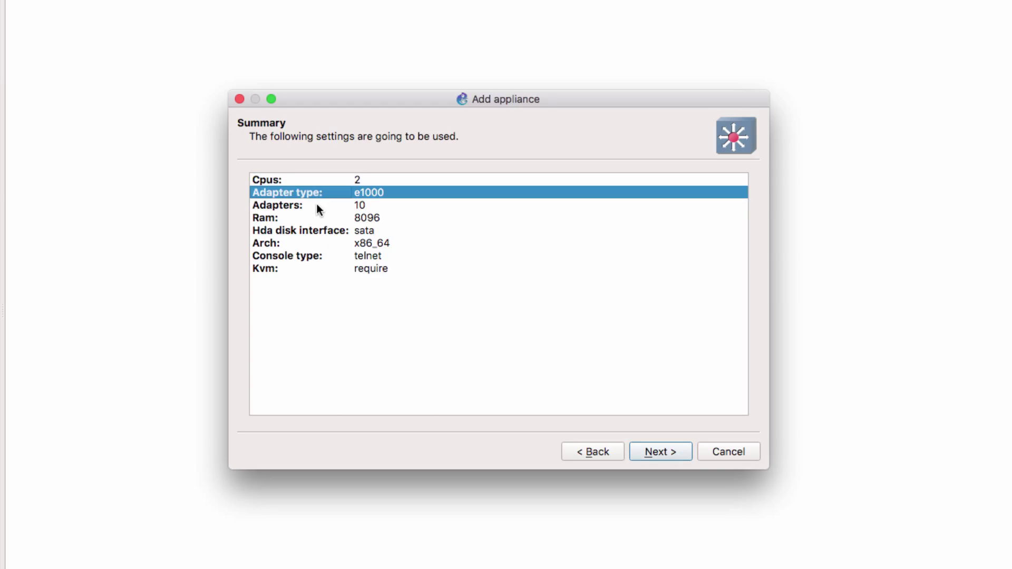
{"action": "left_click", "coordinate": [317, 205]}
{"action": "left_click", "coordinate": [321, 218]}
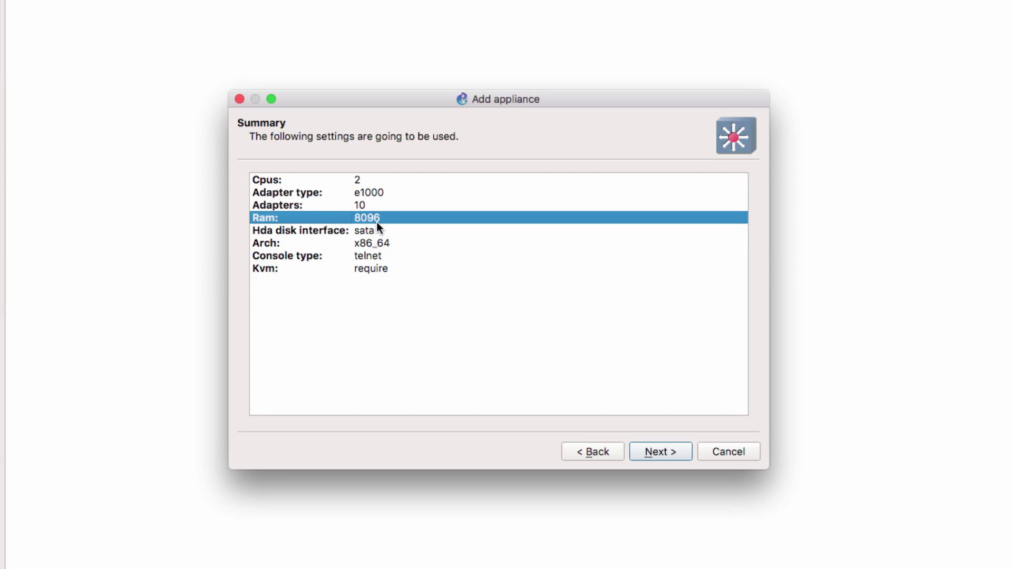
{"action": "left_click", "coordinate": [387, 255]}
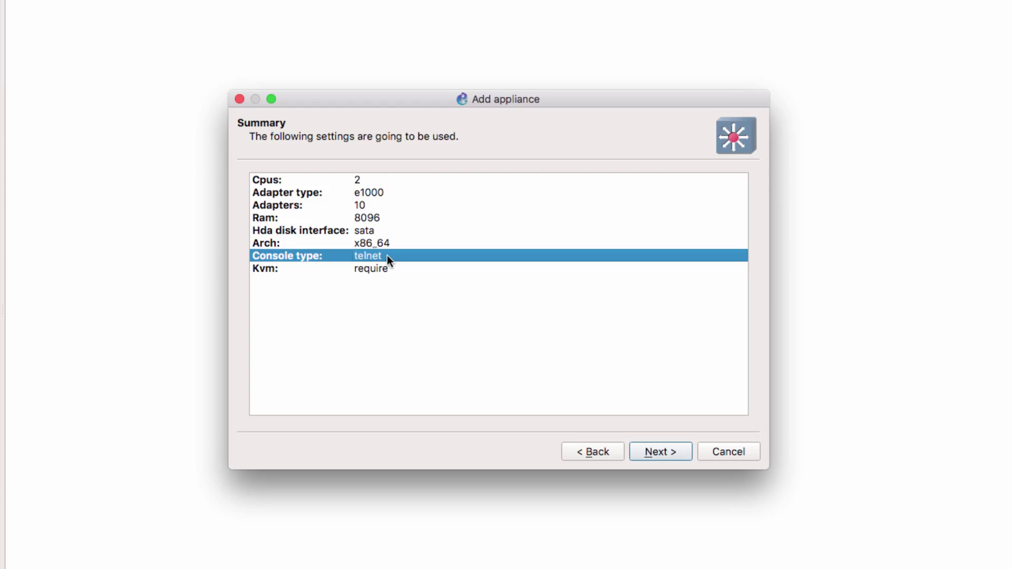
{"action": "left_click", "coordinate": [386, 270]}
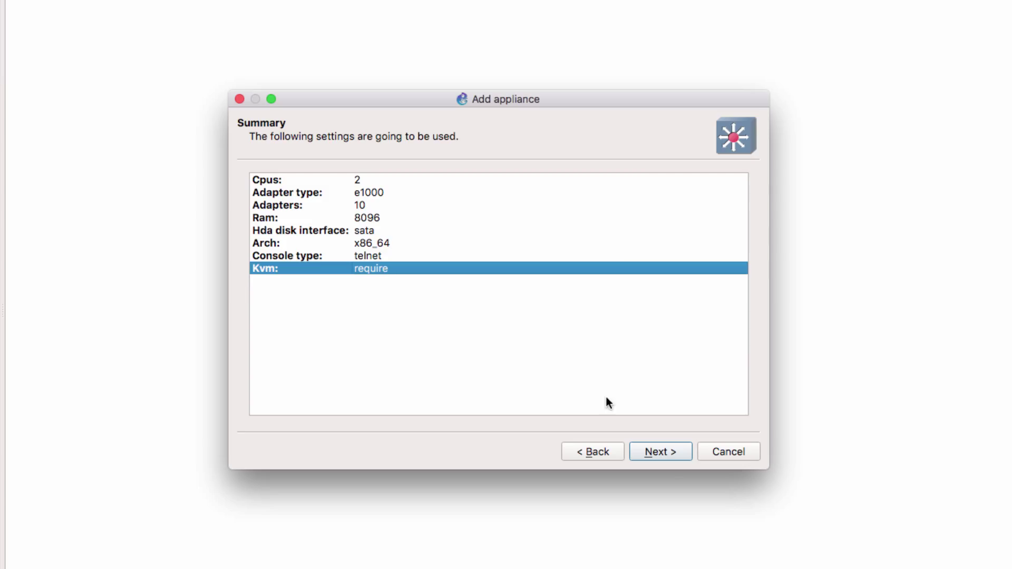
- Go to the usage instructions and highlight them, including the note about I5 RAM needs
{"action": "left_click", "coordinate": [660, 452]}
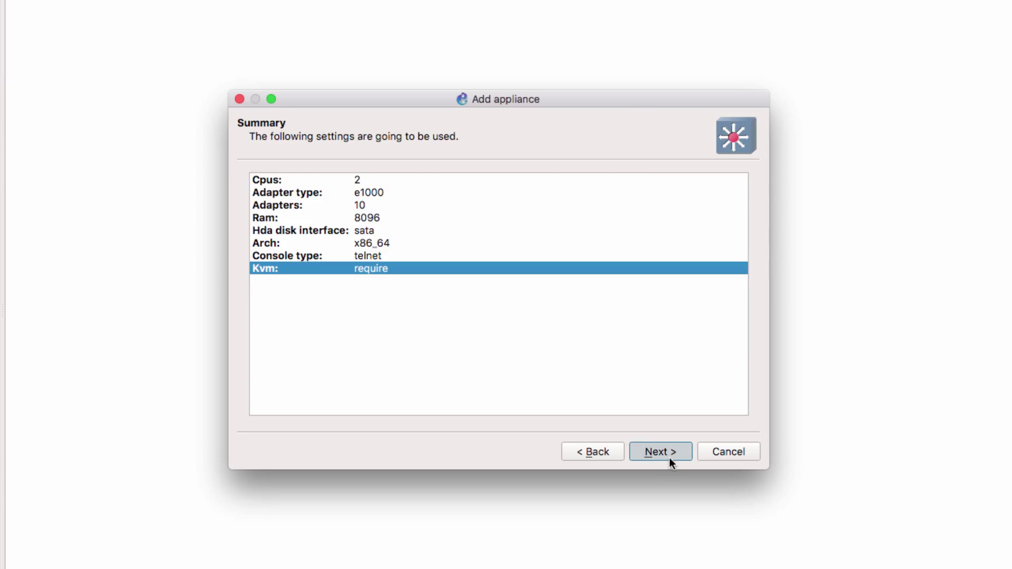
{"action": "left_click_drag", "start_coordinate": [247, 211], "coordinate": [642, 211]}
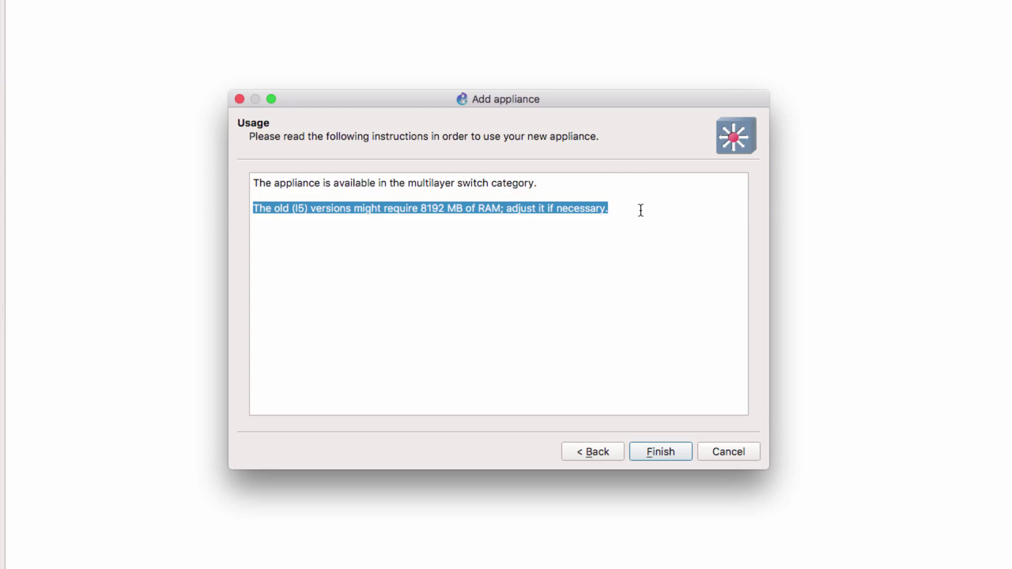
{"action": "left_click", "coordinate": [641, 211]}
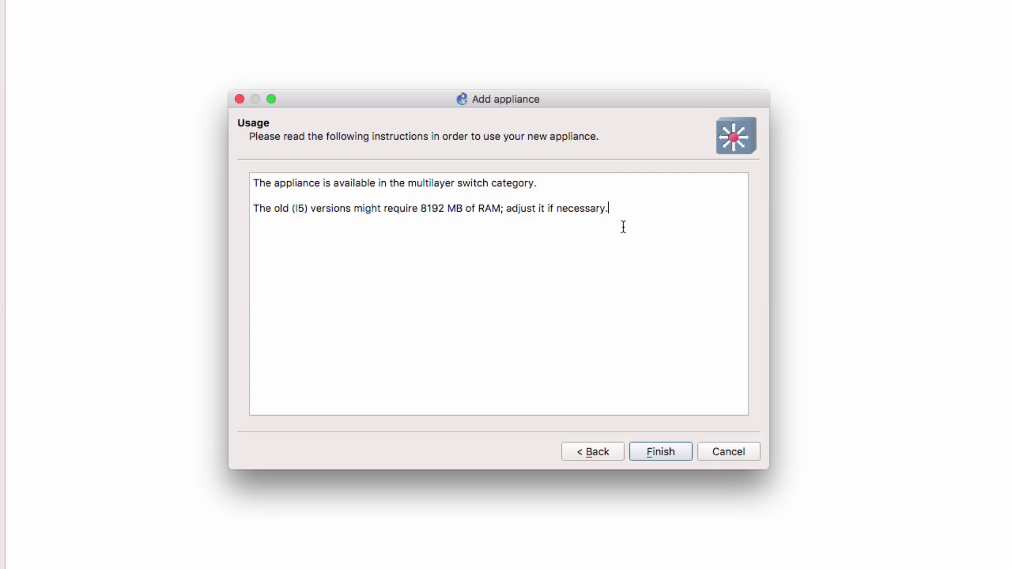
{"action": "left_click_drag", "start_coordinate": [624, 227], "coordinate": [244, 129]}
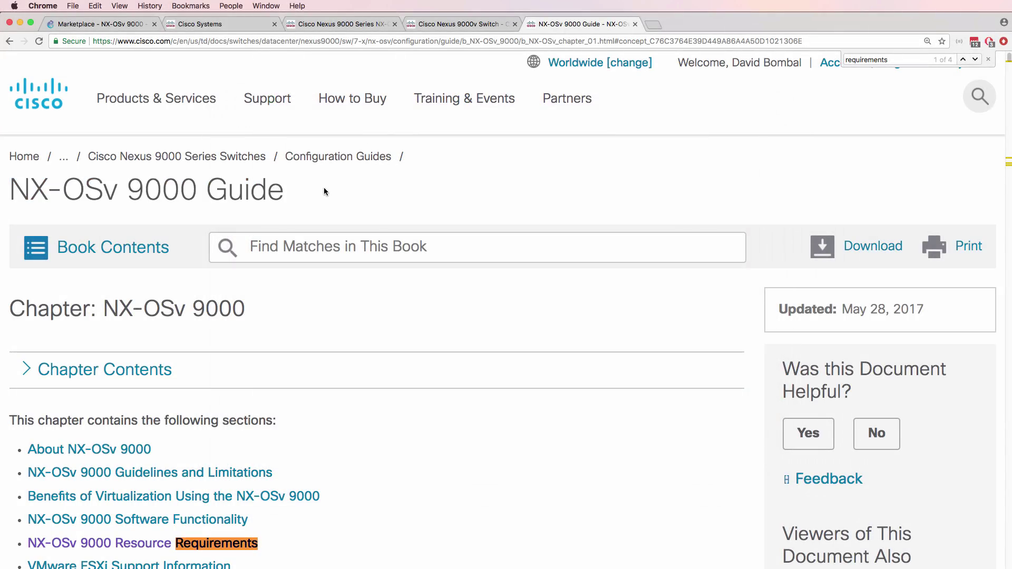
- Jump from the NX-OSv 9000 Guide's title to its Resource Requirements section
{"action": "left_click_drag", "start_coordinate": [324, 192], "coordinate": [2, 192]}
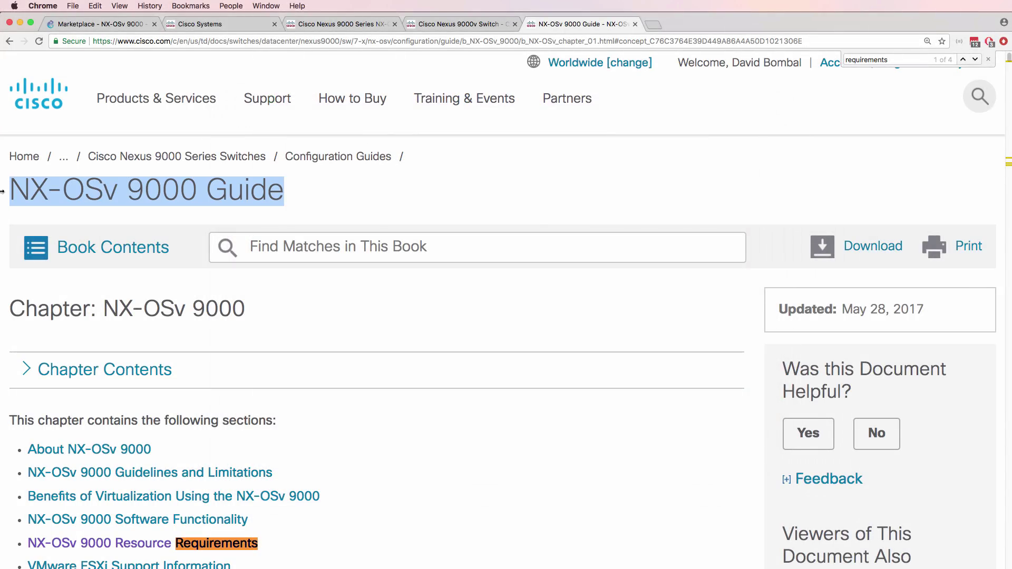
{"action": "left_click", "coordinate": [927, 308]}
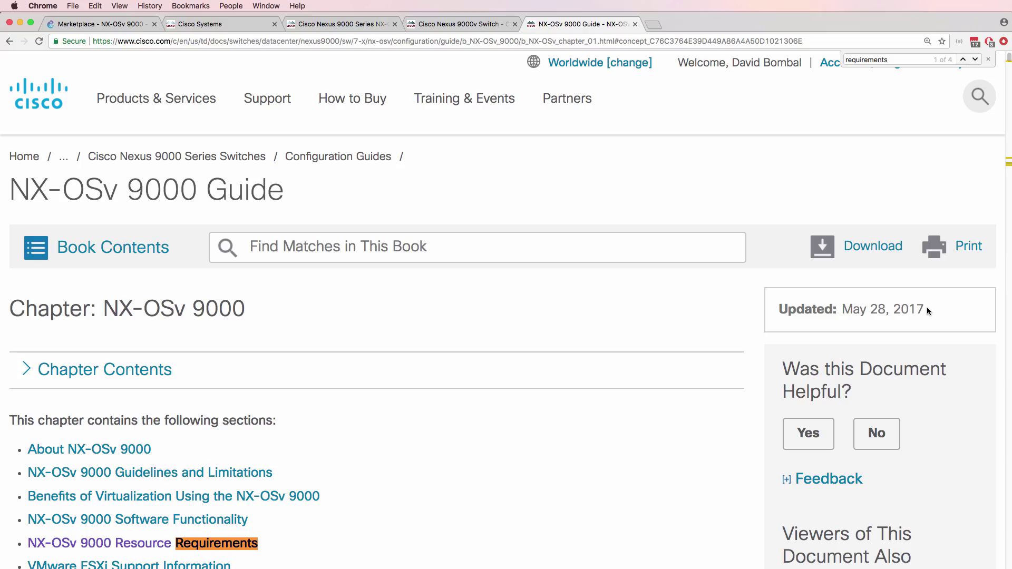
{"action": "left_click", "coordinate": [229, 547]}
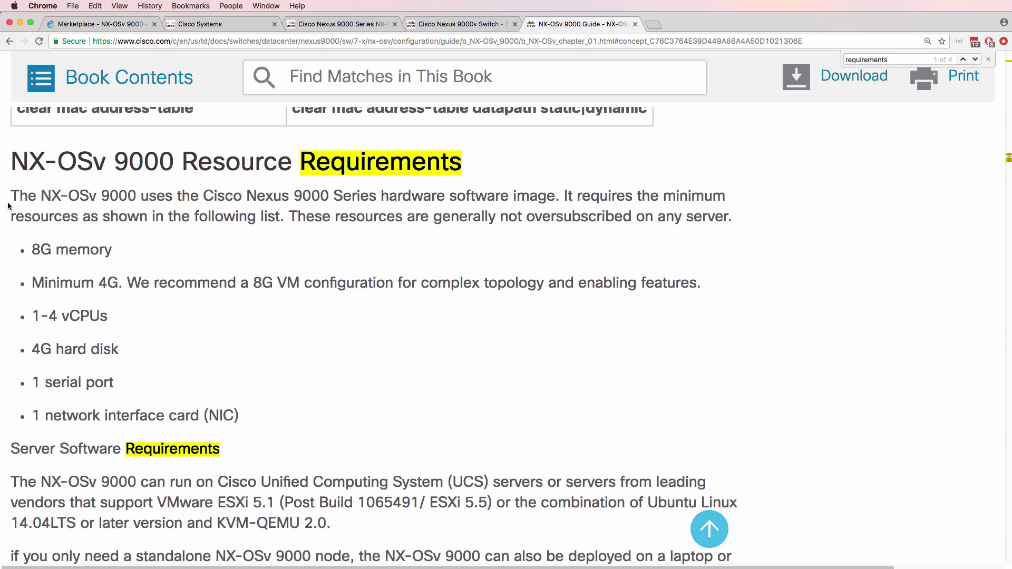
- Highlight the section's opening paragraph, the 8G memory requirement and the Minimum 4G note
{"action": "left_click_drag", "start_coordinate": [11, 199], "coordinate": [732, 208]}
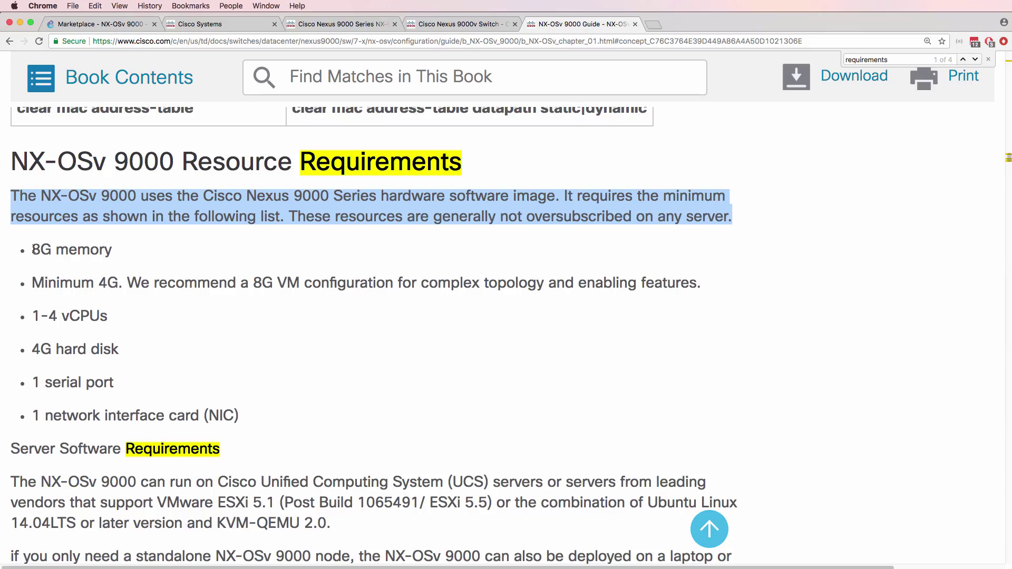
{"action": "left_click_drag", "start_coordinate": [31, 250], "coordinate": [115, 257]}
{"action": "left_click_drag", "start_coordinate": [34, 284], "coordinate": [736, 290]}
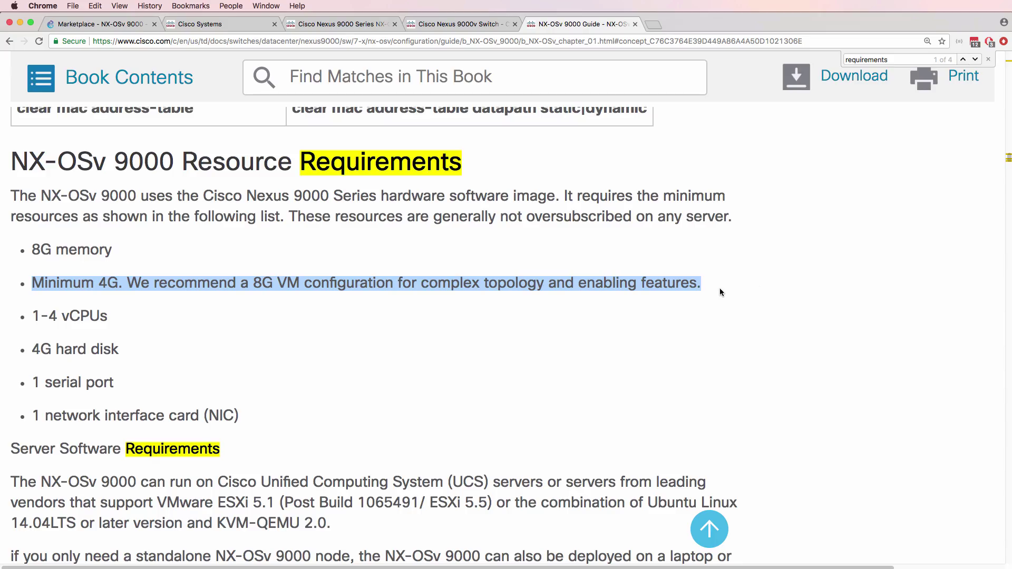
{"action": "scroll", "coordinate": [719, 289], "scroll_direction": "up", "scroll_amount": 1}
{"action": "scroll", "coordinate": [718, 289], "scroll_direction": "down", "scroll_amount": 3}
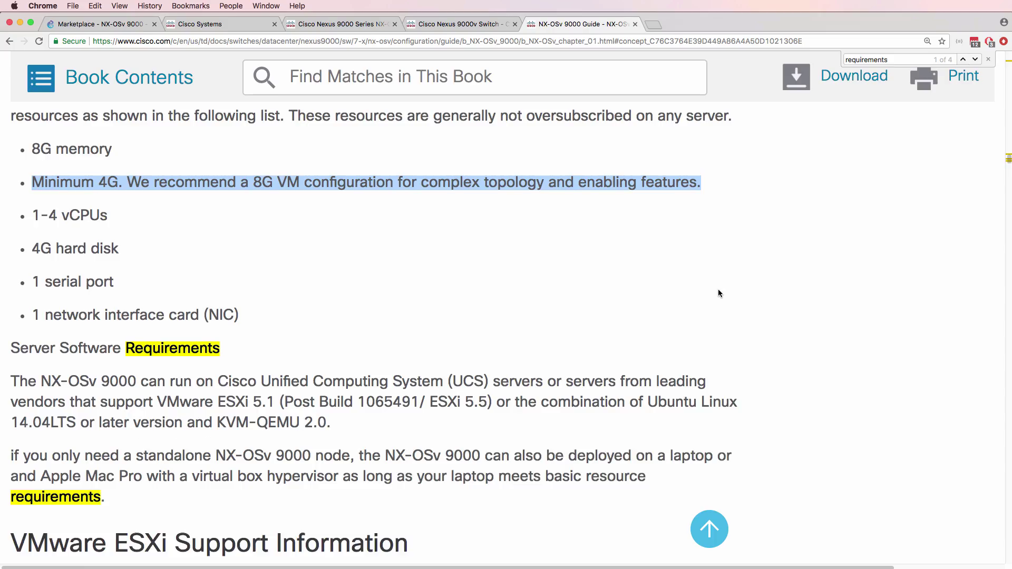
{"action": "left_click_drag", "start_coordinate": [31, 207], "coordinate": [117, 207]}
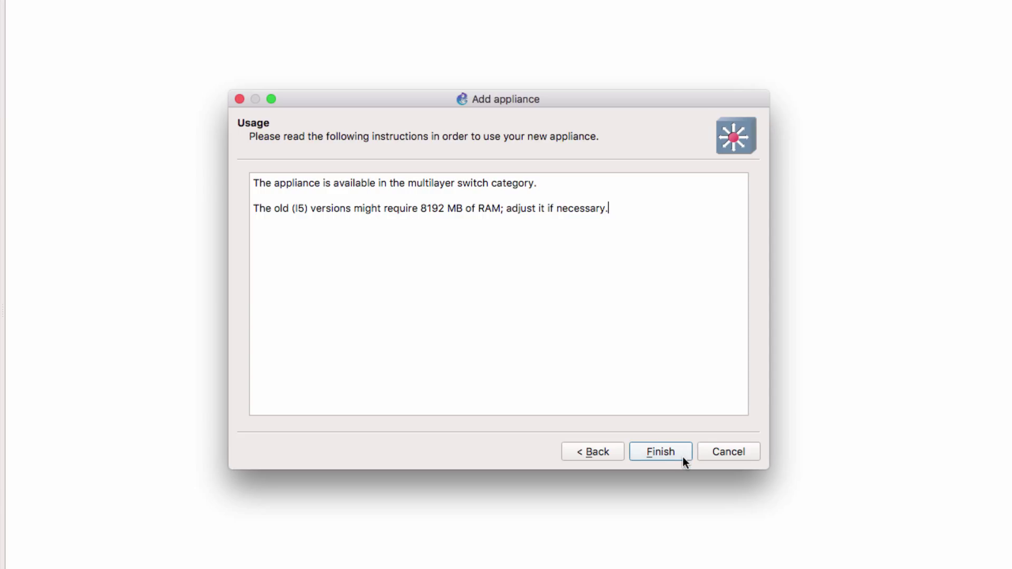
- Finish adding the appliance and locate Cisco NX-OSv 9000 7.0.3.I6.1 among installed switches
{"action": "left_click", "coordinate": [680, 454]}
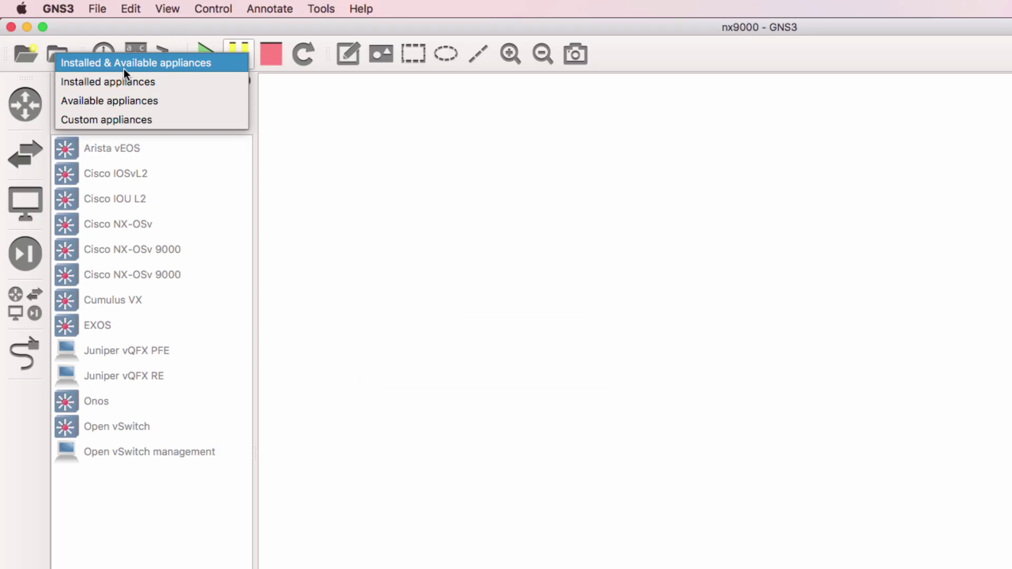
{"action": "left_click", "coordinate": [130, 87]}
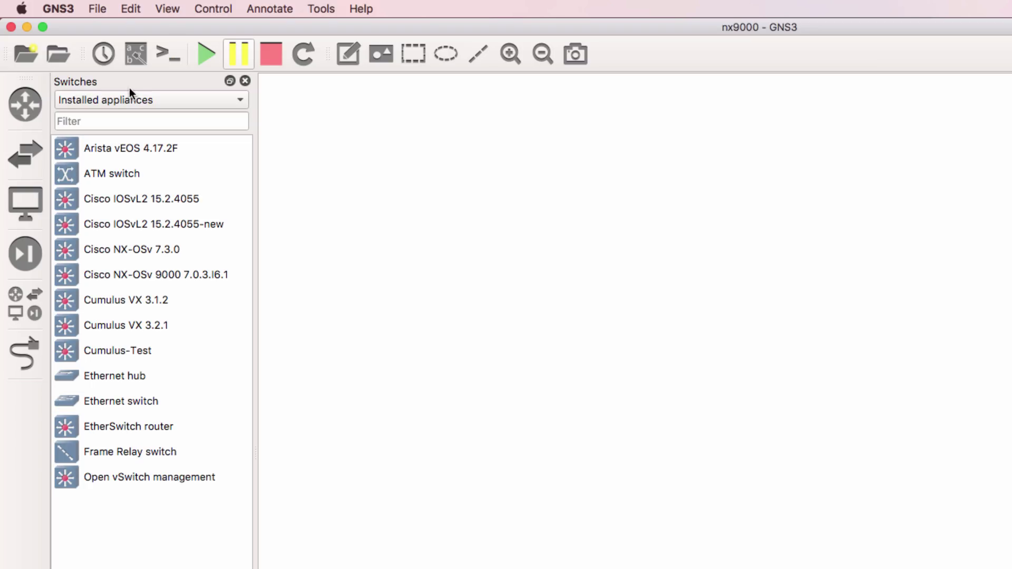
{"action": "left_click", "coordinate": [172, 274]}
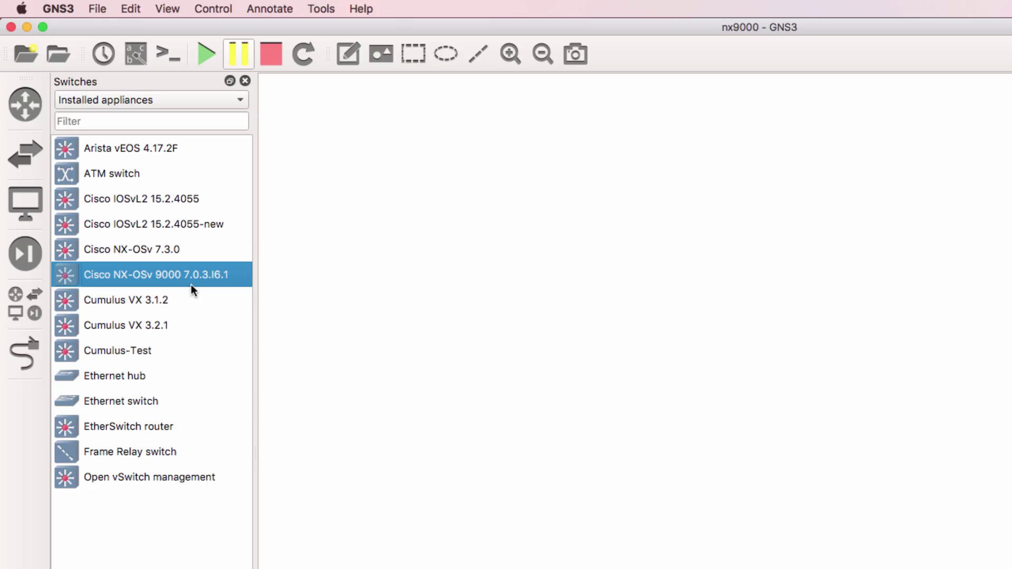